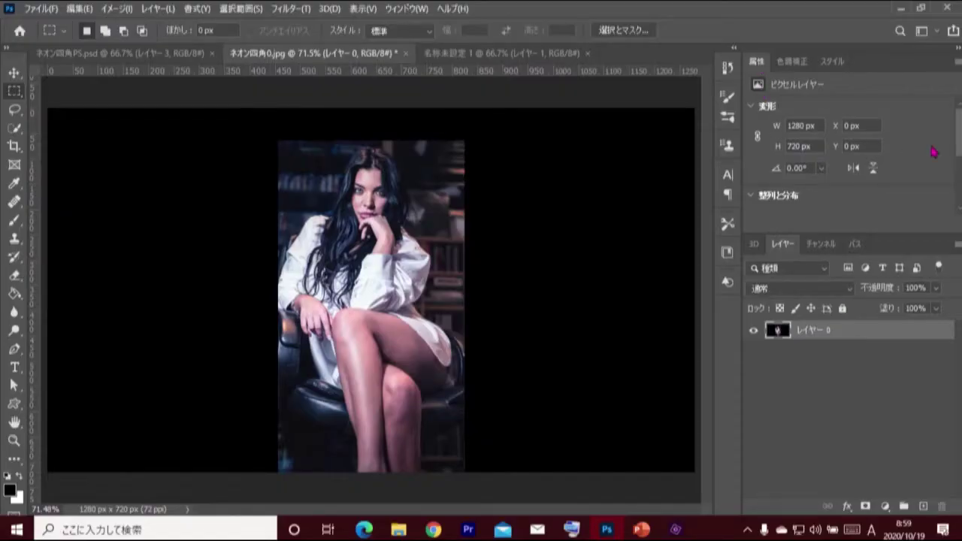
Run Select Subject from the Properties panel's Quick Actions to select the woman.
drag(959, 153, 960, 212)
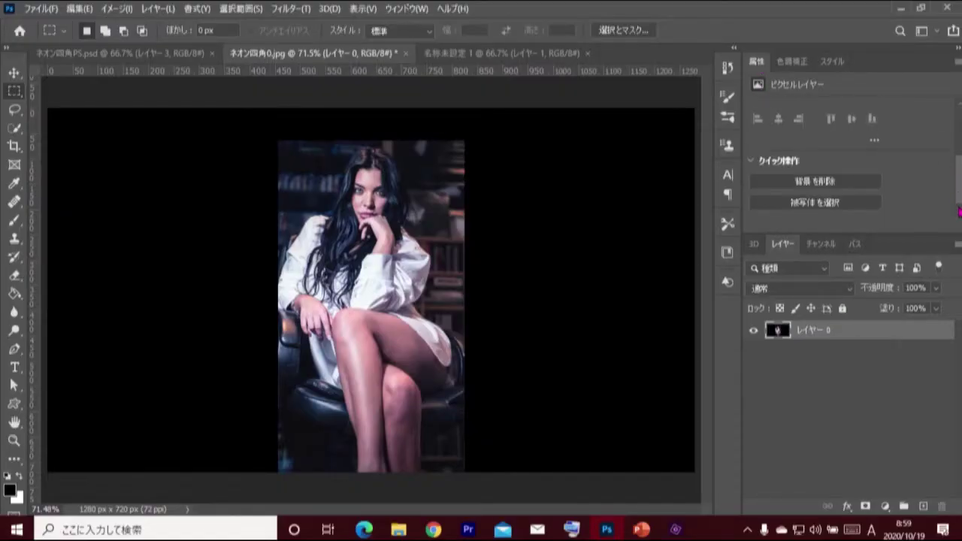
click(818, 204)
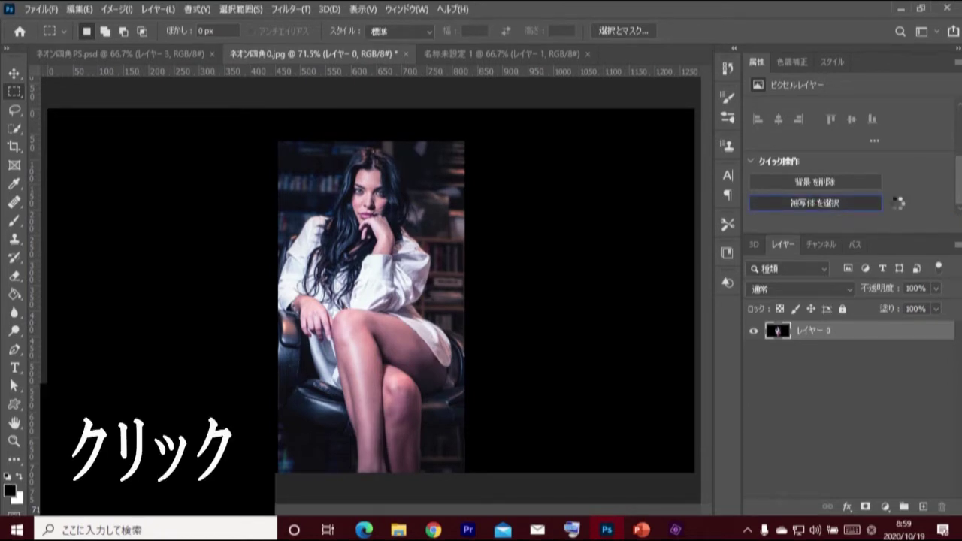
Subtract the chair beside her shirt and below her thigh using the Quick Selection Tool.
key(ctrl+plus)
key(ctrl+plus)
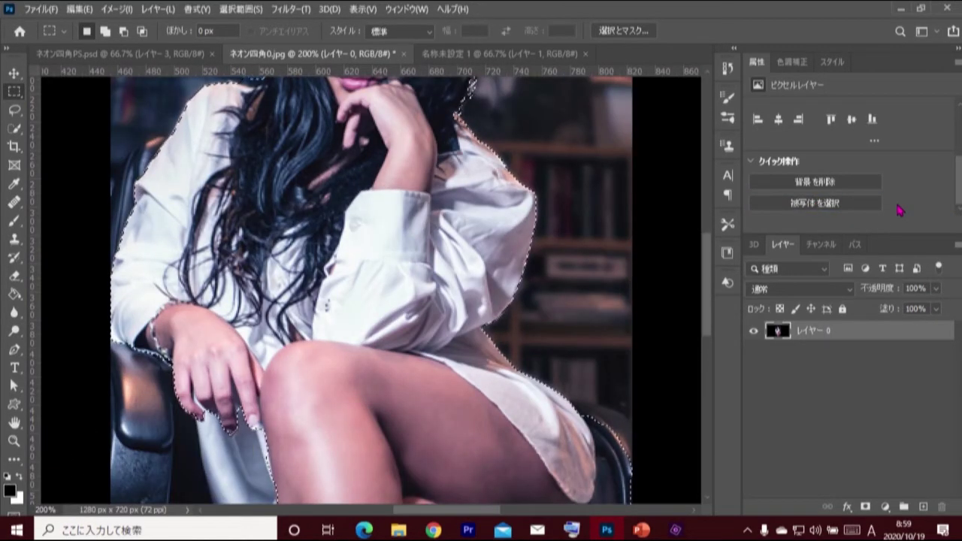
drag(713, 276, 714, 215)
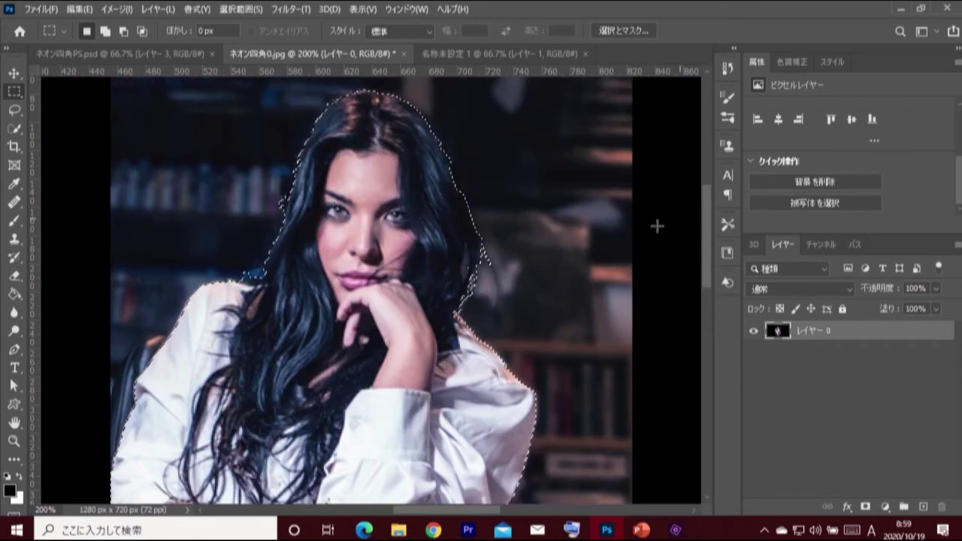
mouse_move(14, 128)
mouse_down()
mouse_move(67, 146)
mouse_move(118, 144)
mouse_up()
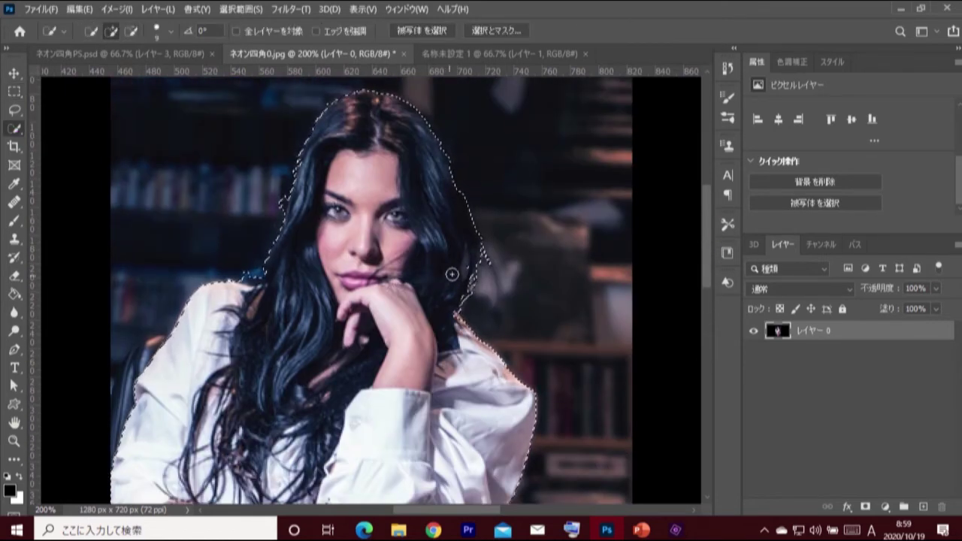
key(alt)
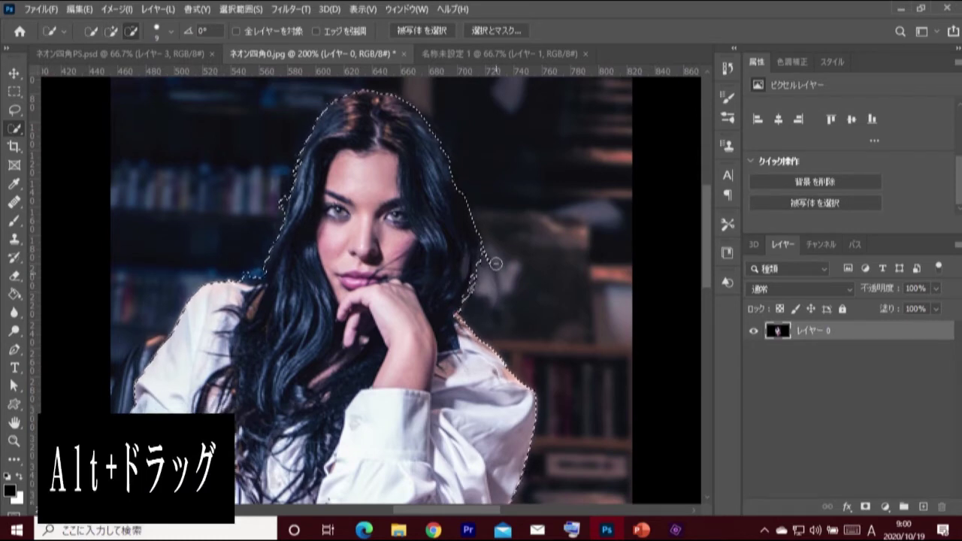
scroll(537, 286, down, 3)
scroll(541, 291, down, 3)
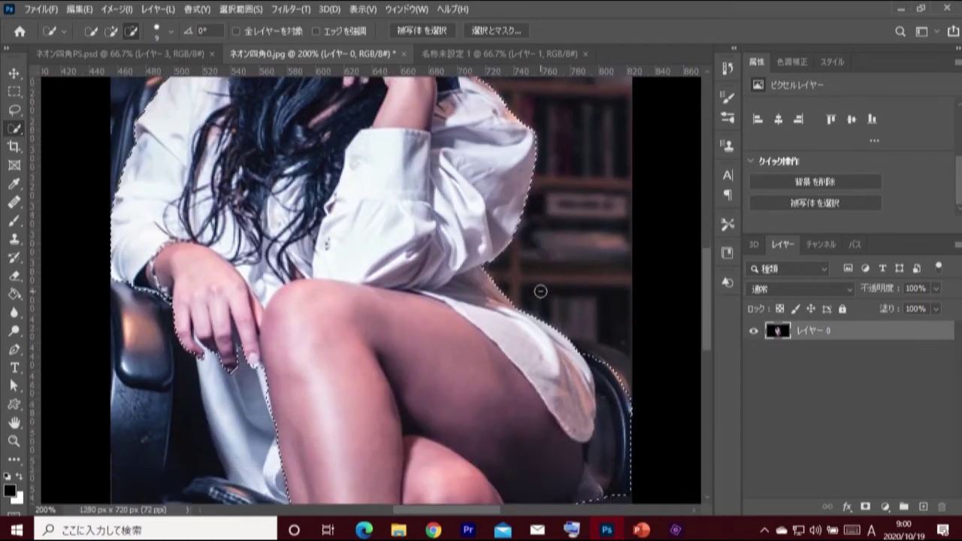
scroll(540, 291, down, 5)
drag(571, 421, 619, 369)
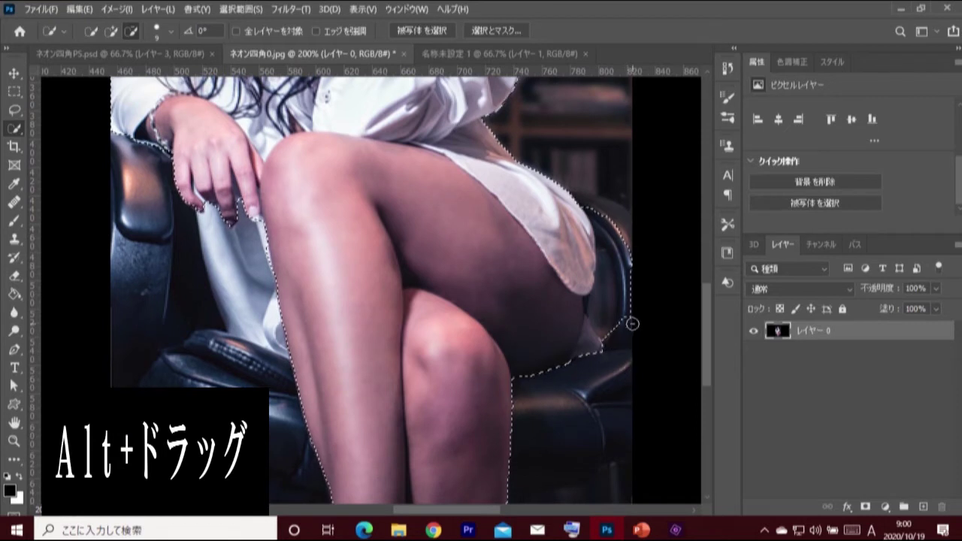
drag(633, 323, 612, 225)
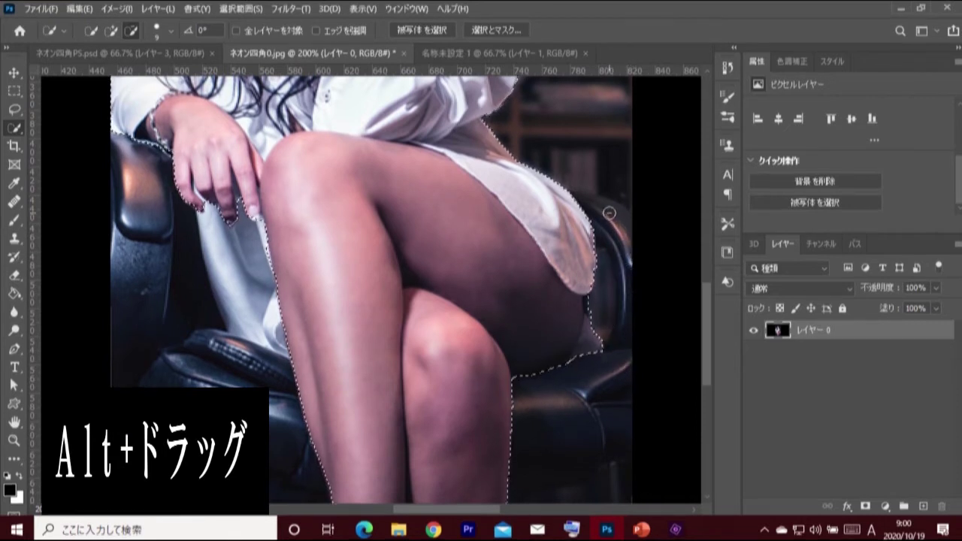
mouse_move(606, 366)
mouse_down()
mouse_move(585, 353)
mouse_move(578, 323)
mouse_up()
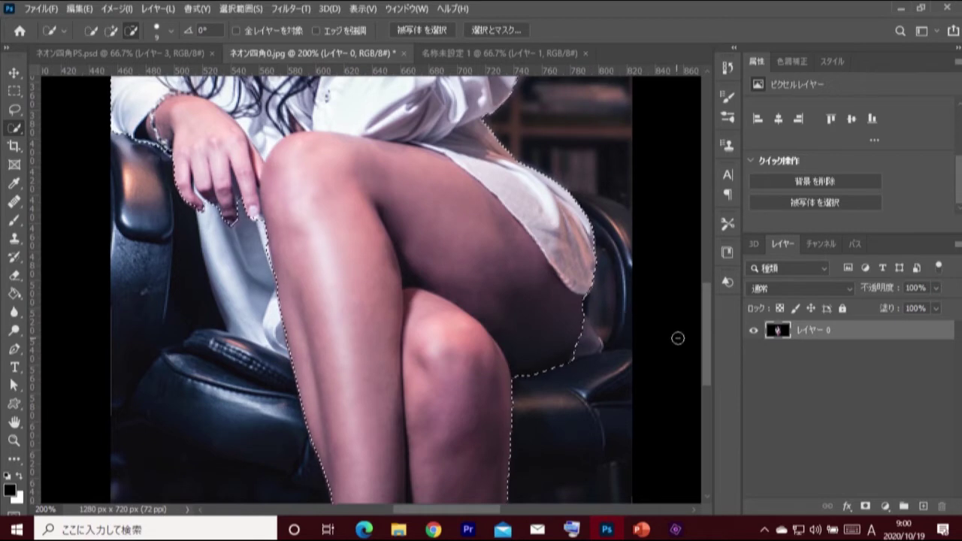
mouse_move(707, 342)
mouse_down()
mouse_move(709, 380)
mouse_move(713, 305)
mouse_up()
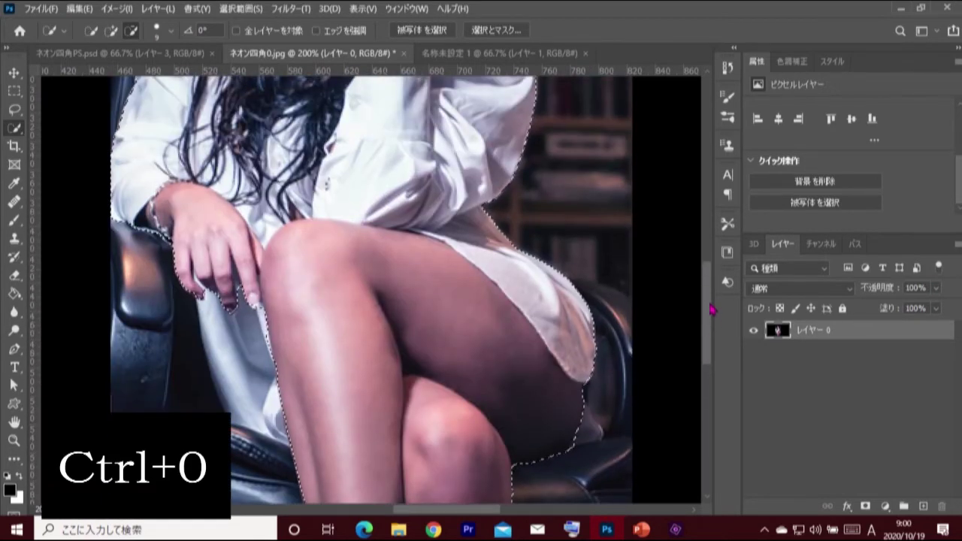
Copy the selected woman to a new layer and move it into the untitled 1280×720 document.
key(ctrl+0)
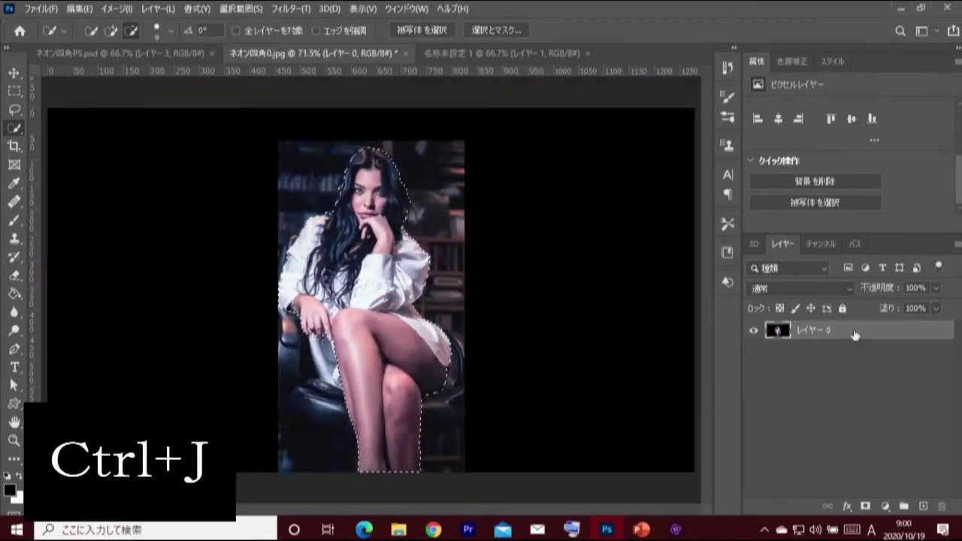
key(ctrl+j)
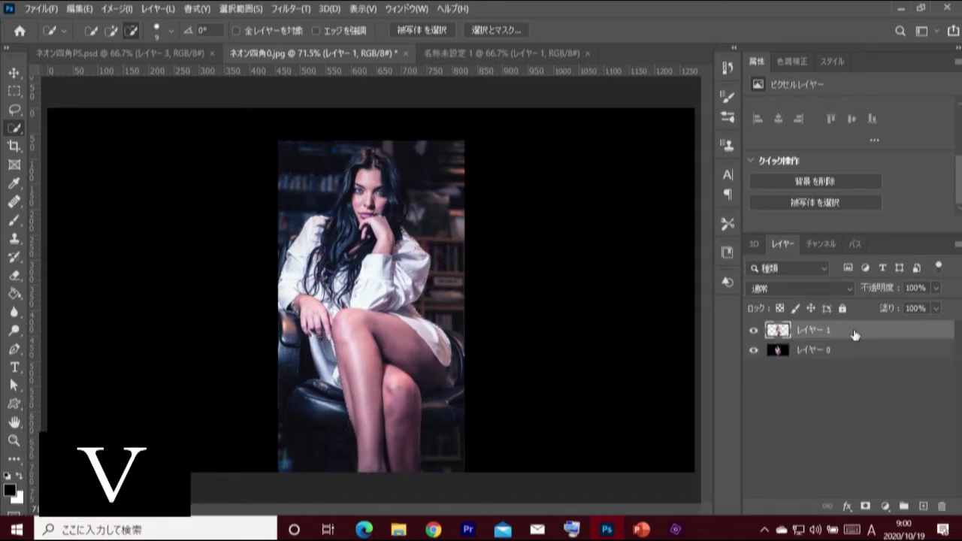
key(v)
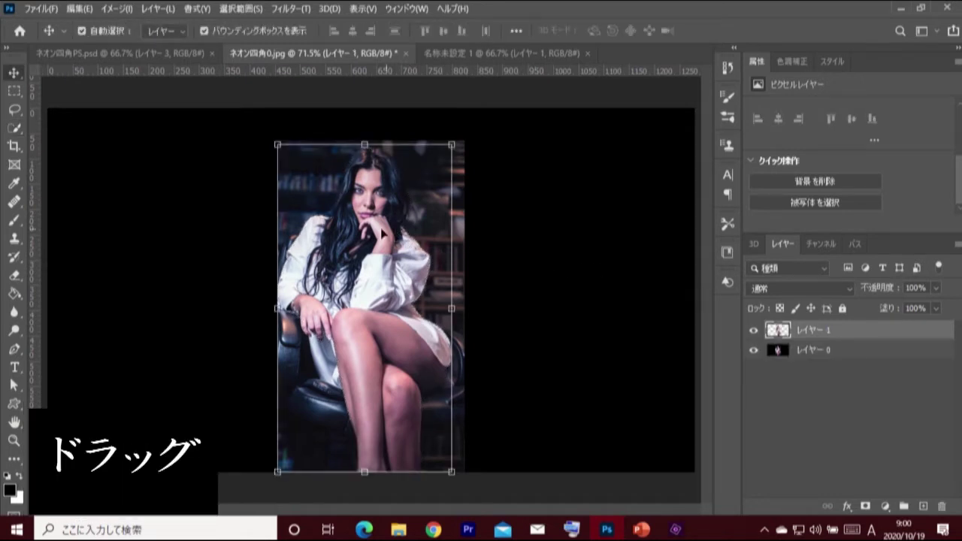
mouse_move(407, 181)
mouse_down()
mouse_move(500, 63)
mouse_move(376, 291)
mouse_up()
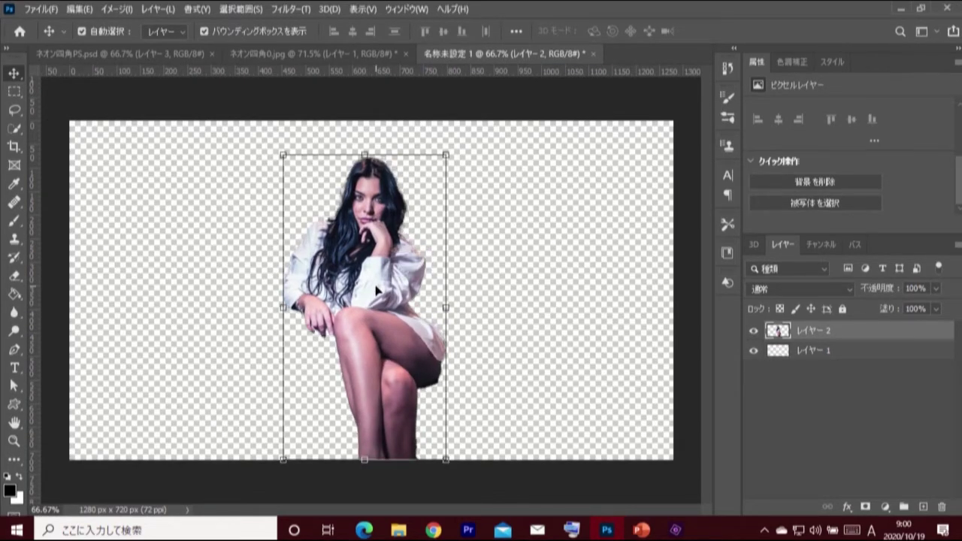
Merge the woman's two layers into Layer 1 and mask it with her outline.
click(13, 91)
key(ctrl+e)
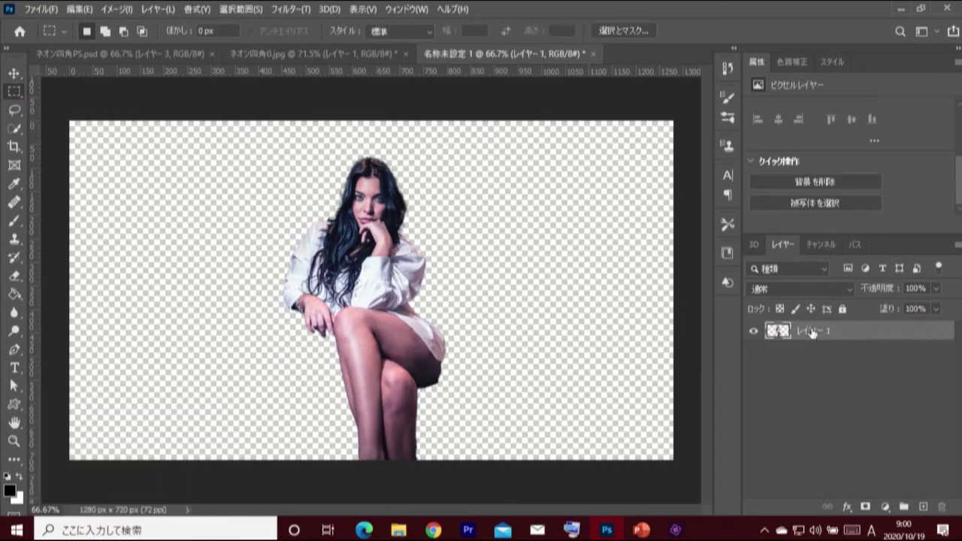
ctrl+click(779, 330)
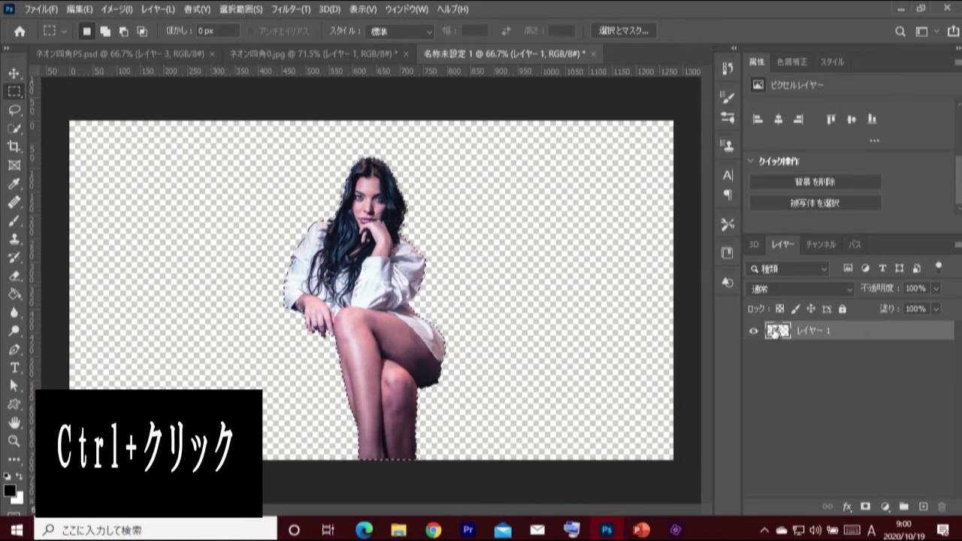
click(865, 507)
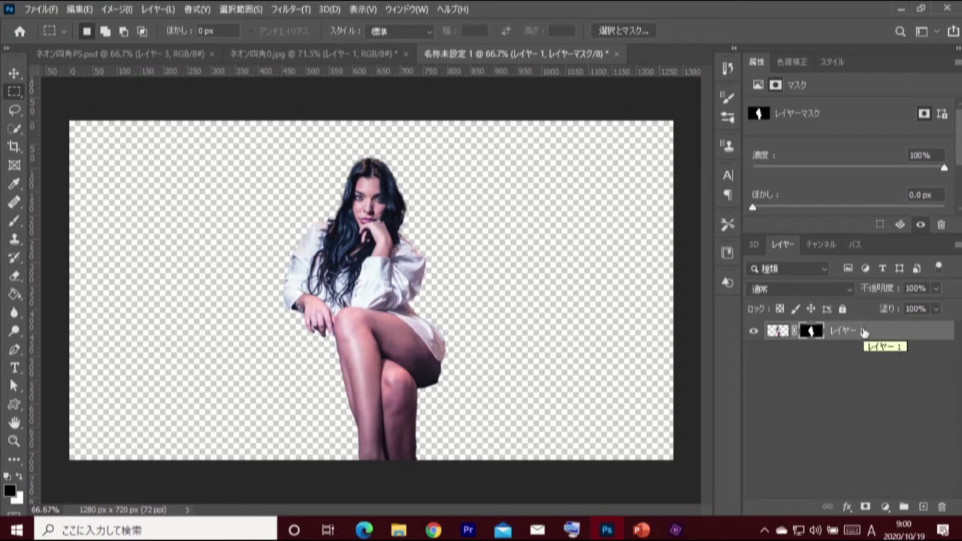
click(887, 508)
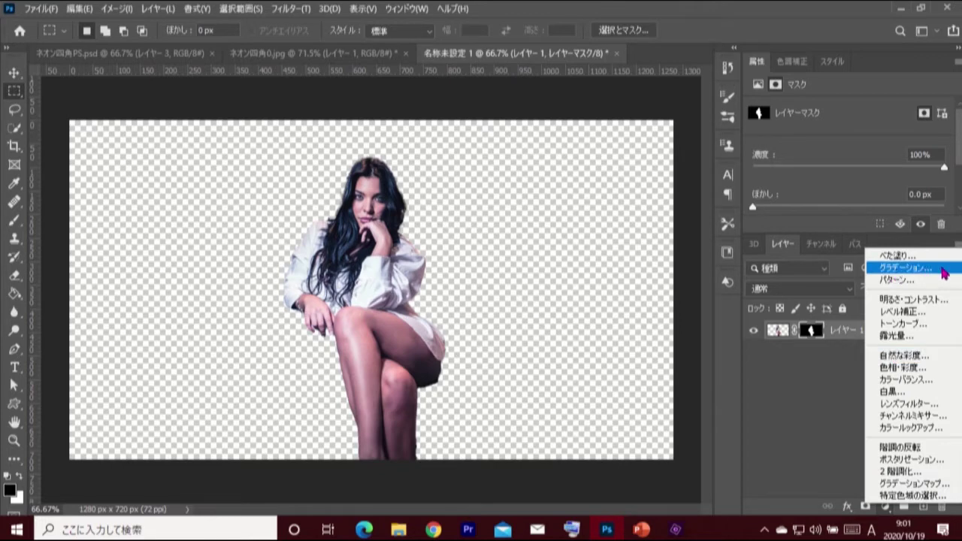
Add a gradient fill from the black-to-white preset, setting its first stop to dark red 150000.
click(905, 268)
click(791, 310)
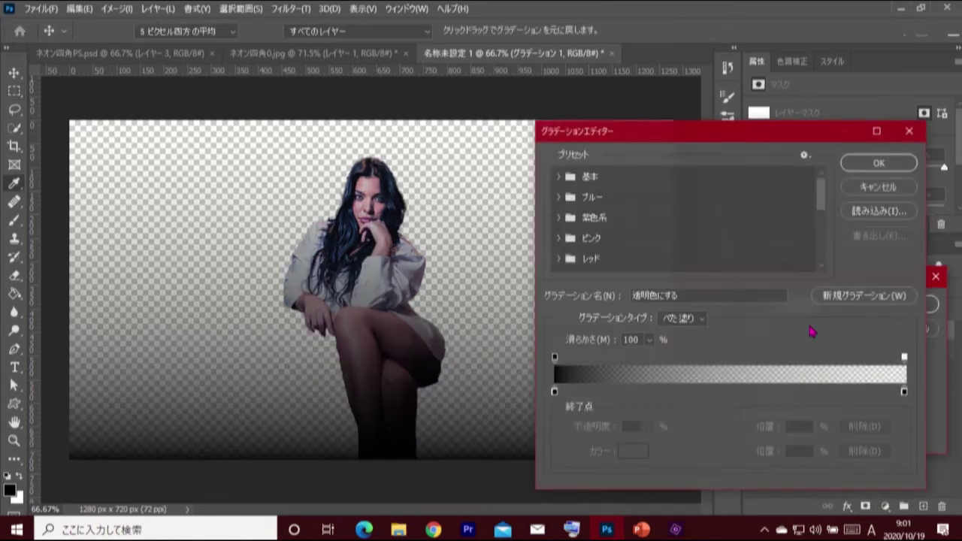
click(559, 177)
click(621, 200)
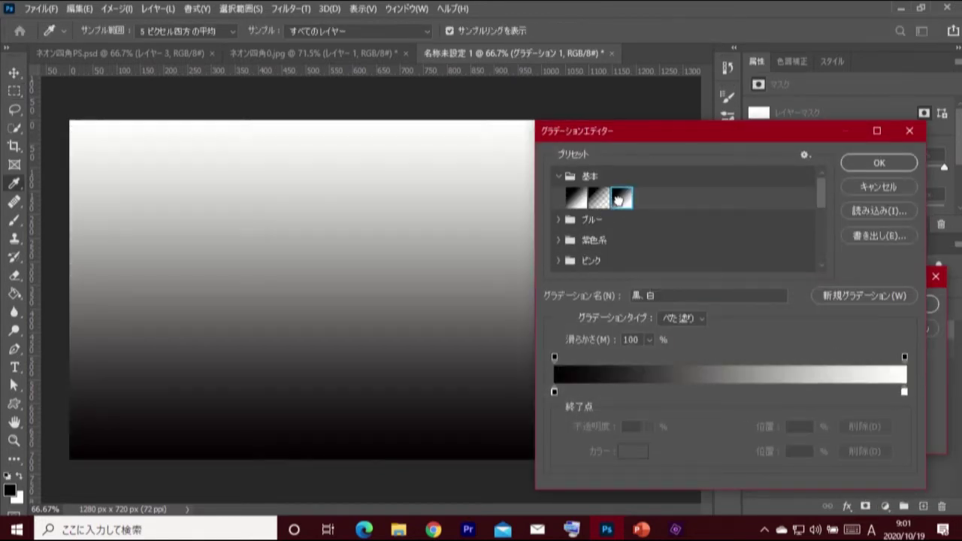
click(555, 393)
click(624, 452)
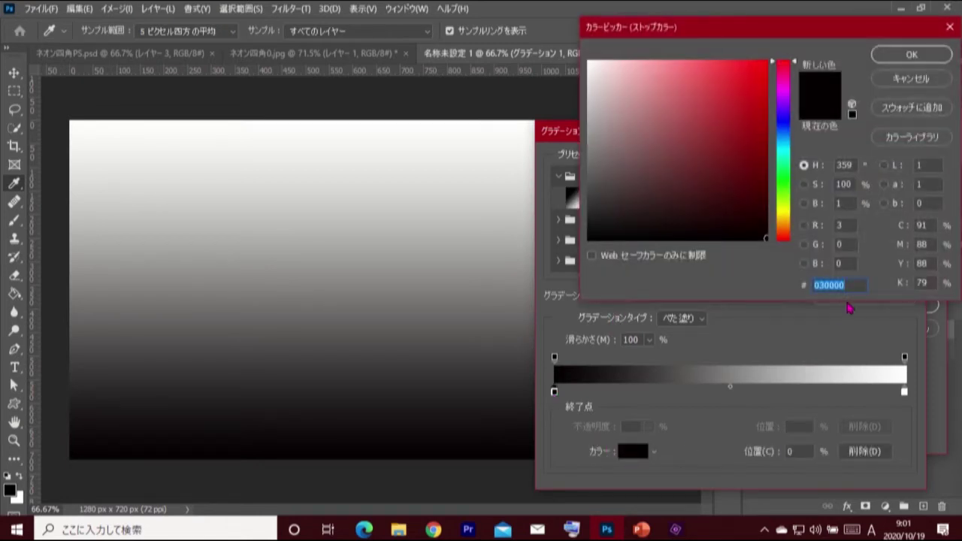
text(150000)
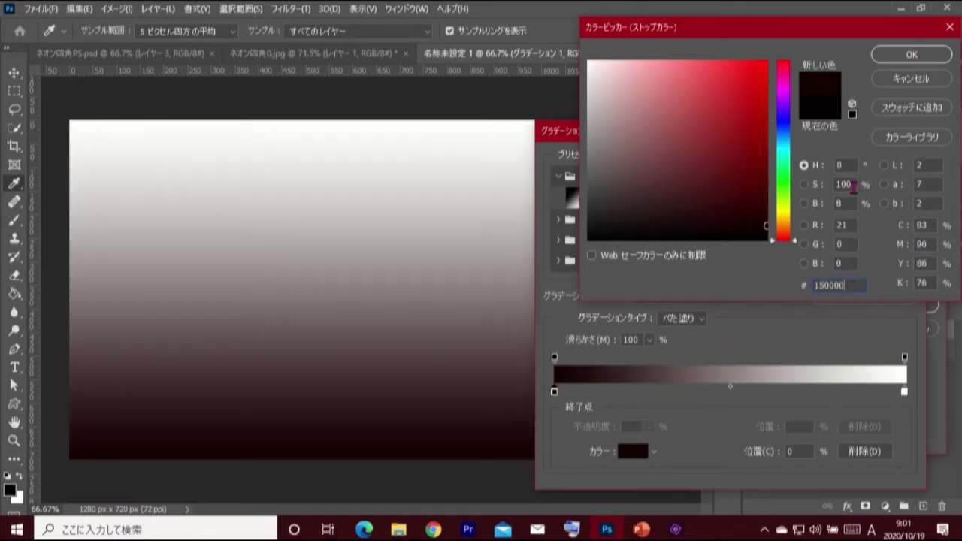
click(906, 57)
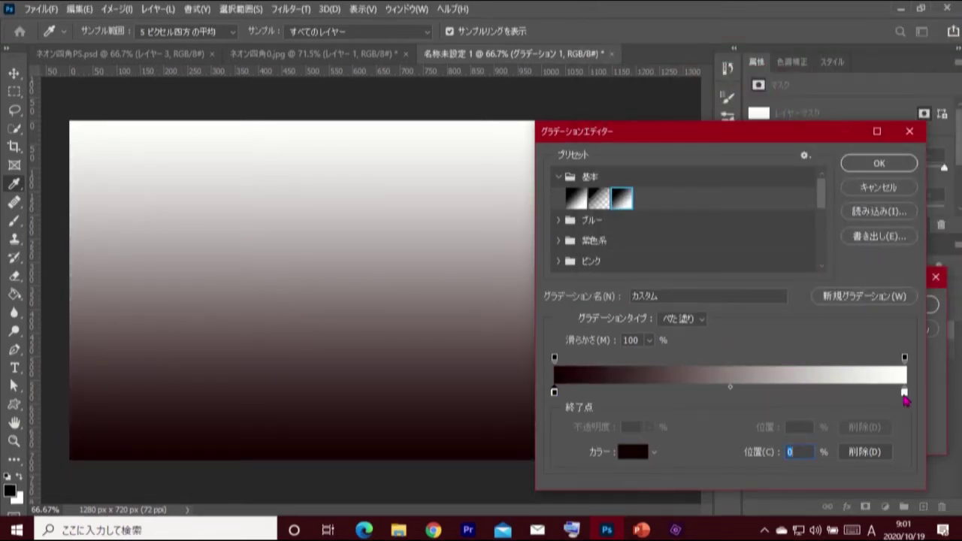
Set the end stop to 00060b and angle to 0°, then place the gradient beneath the woman.
click(905, 395)
click(632, 454)
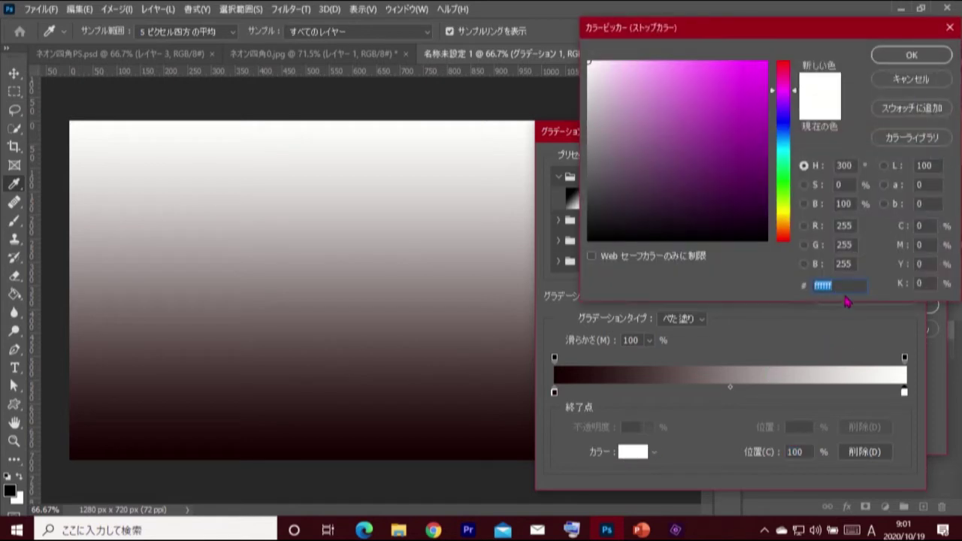
text(00060b)
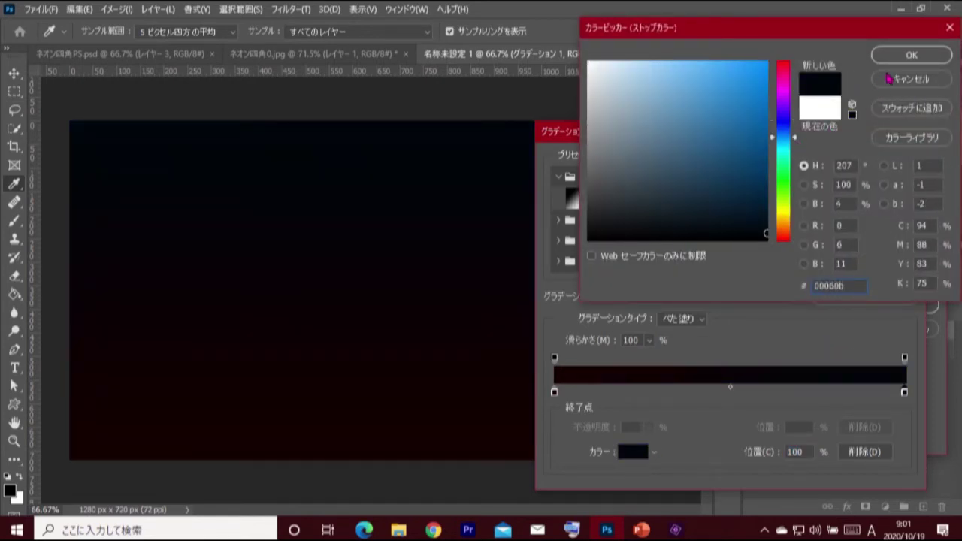
click(907, 59)
click(880, 164)
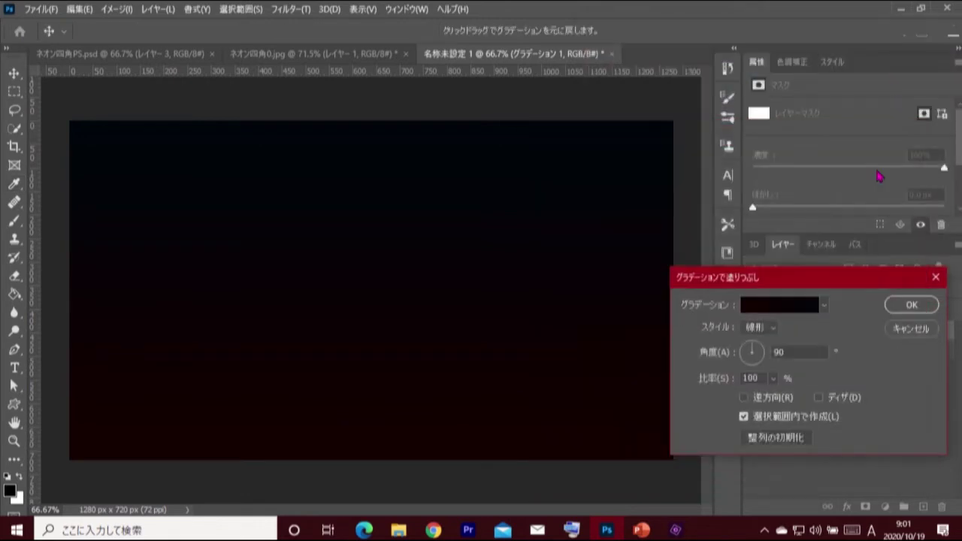
double_click(791, 351)
text(0)
click(910, 305)
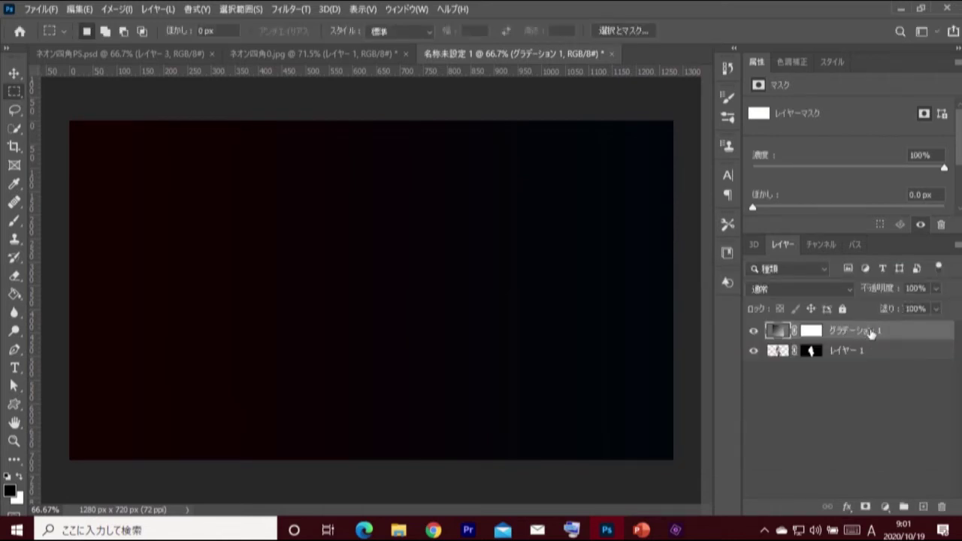
drag(870, 333, 871, 360)
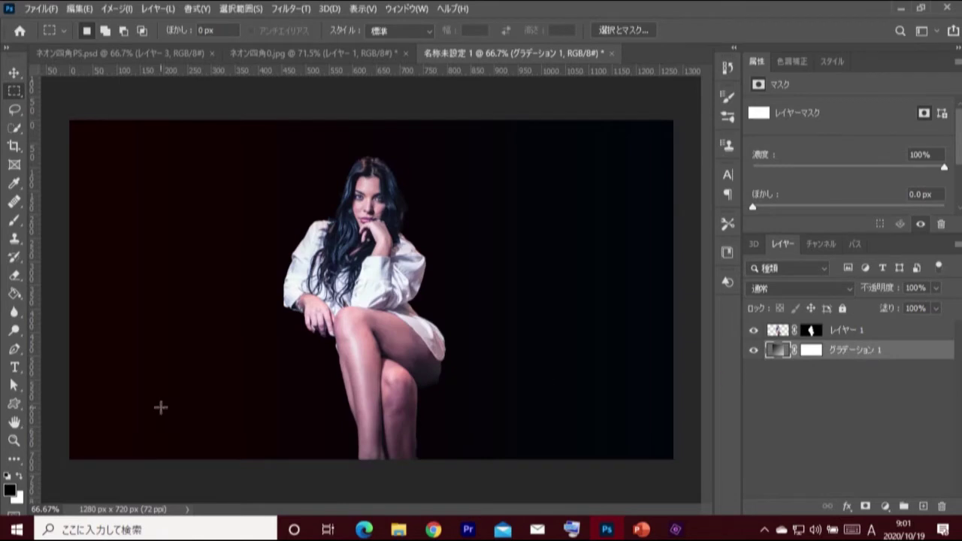
drag(14, 404, 70, 472)
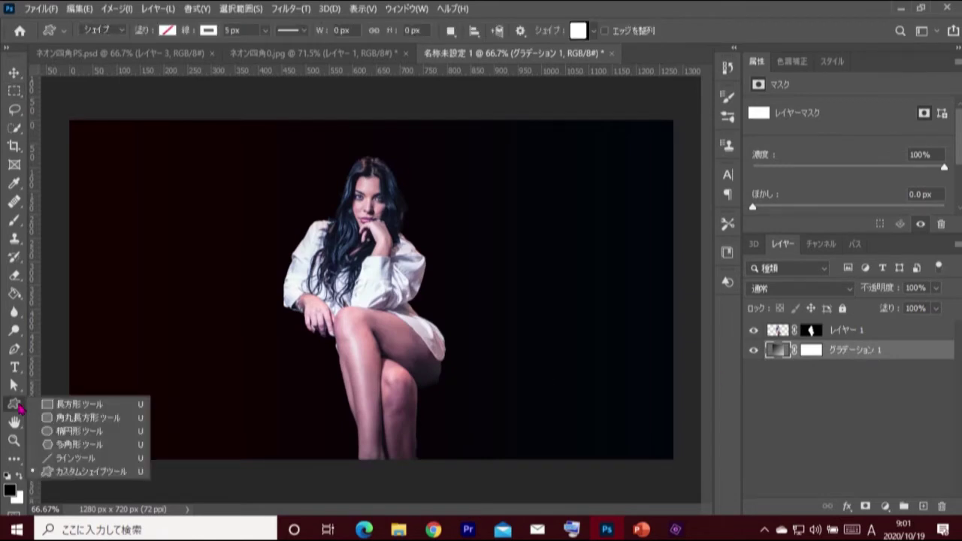
Draw a 453 px rounded-square custom shape with a 5 px white stroke around the woman.
click(121, 472)
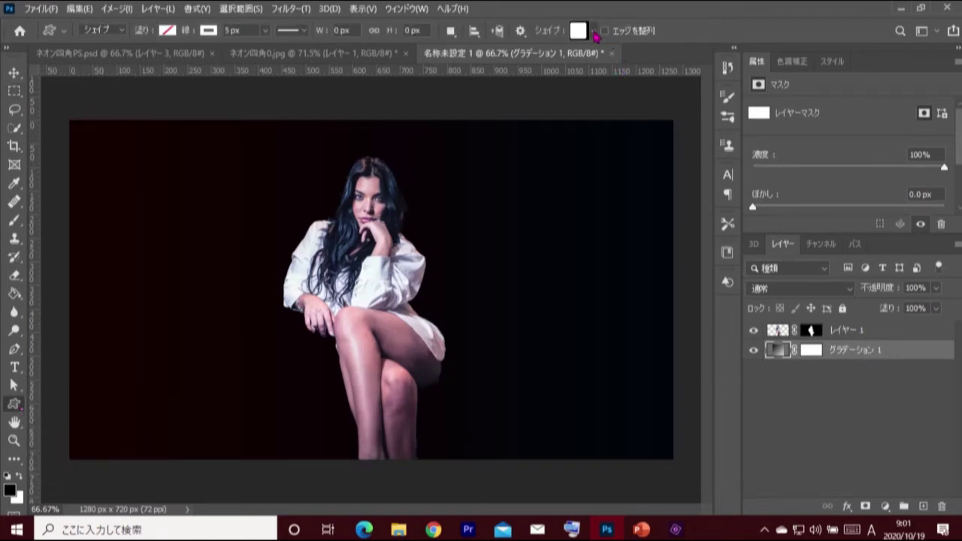
click(593, 32)
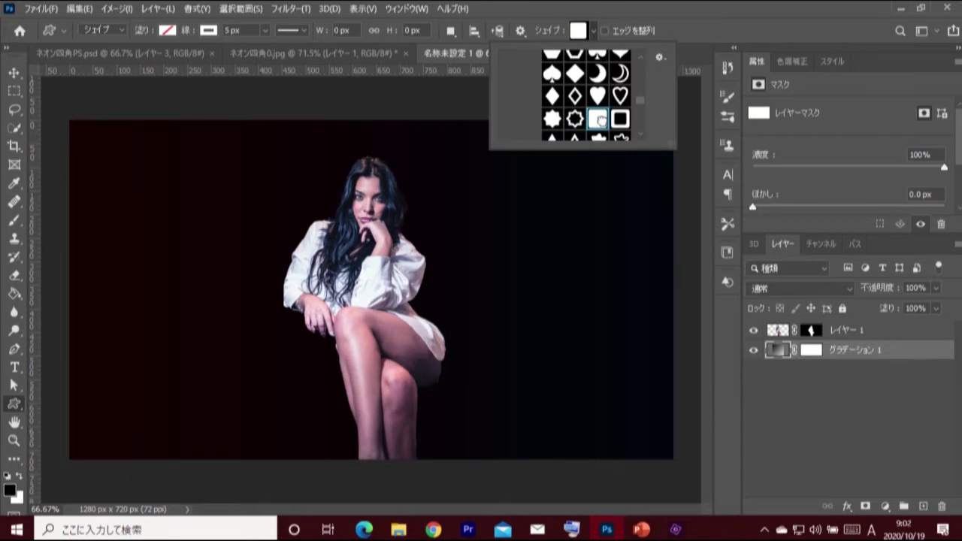
click(697, 30)
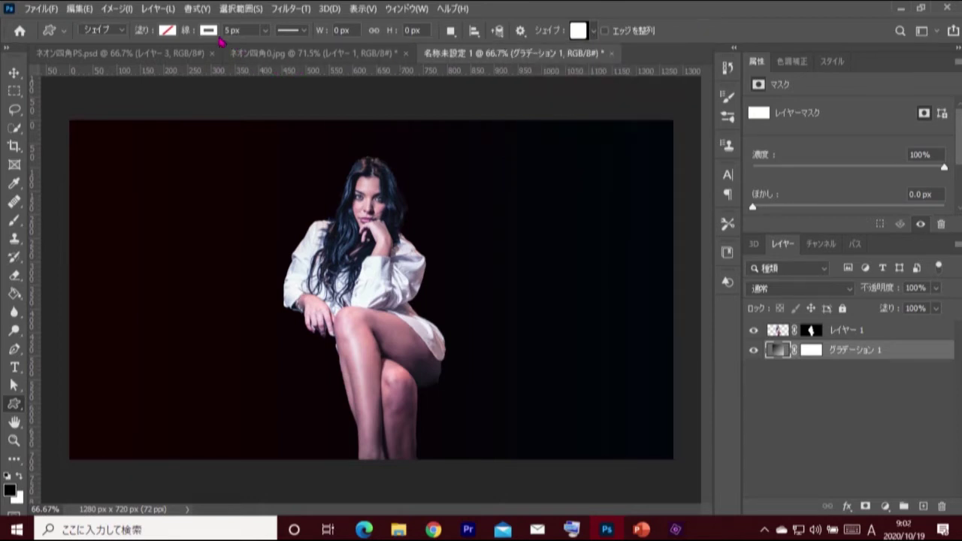
drag(353, 287, 501, 180)
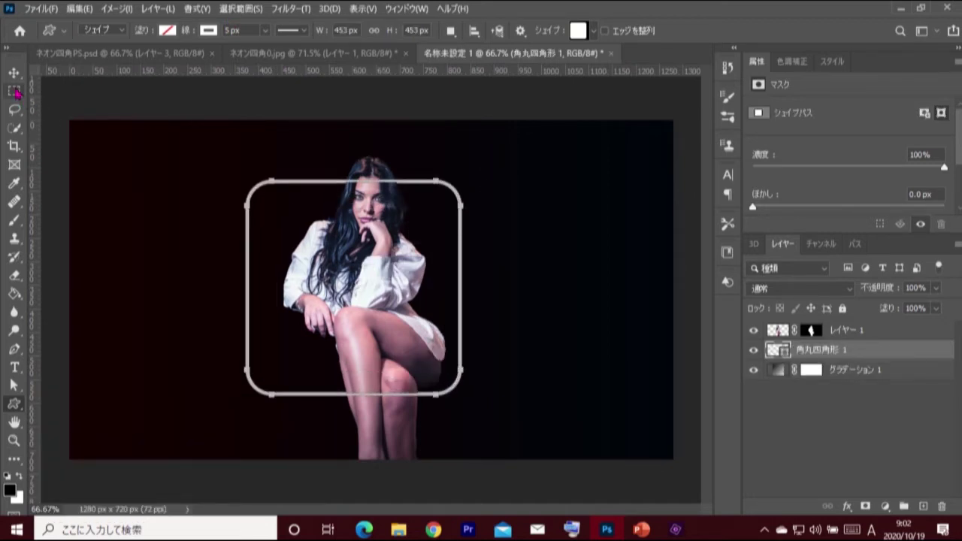
Scale the rounded frame down to about 92% from its centre and reposition it.
key(ctrl+t)
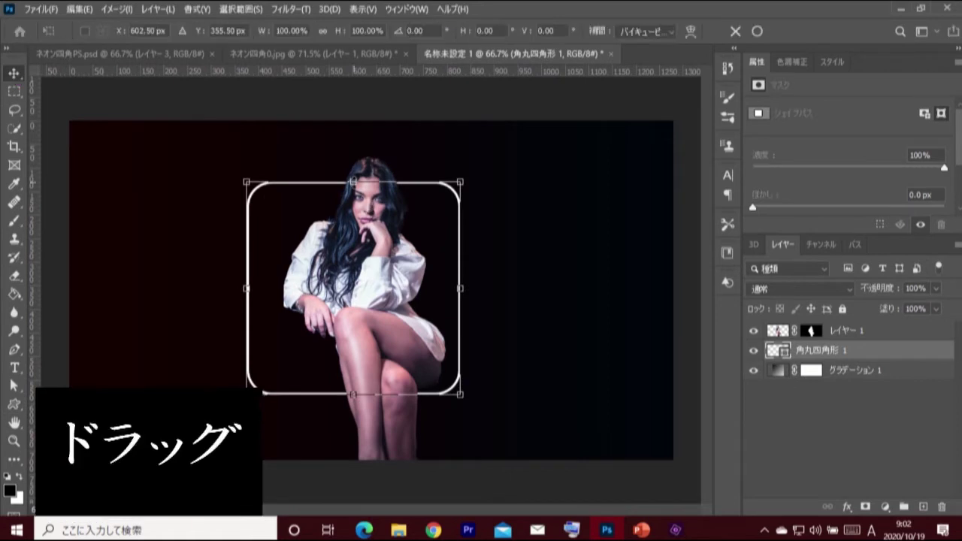
drag(377, 267, 401, 259)
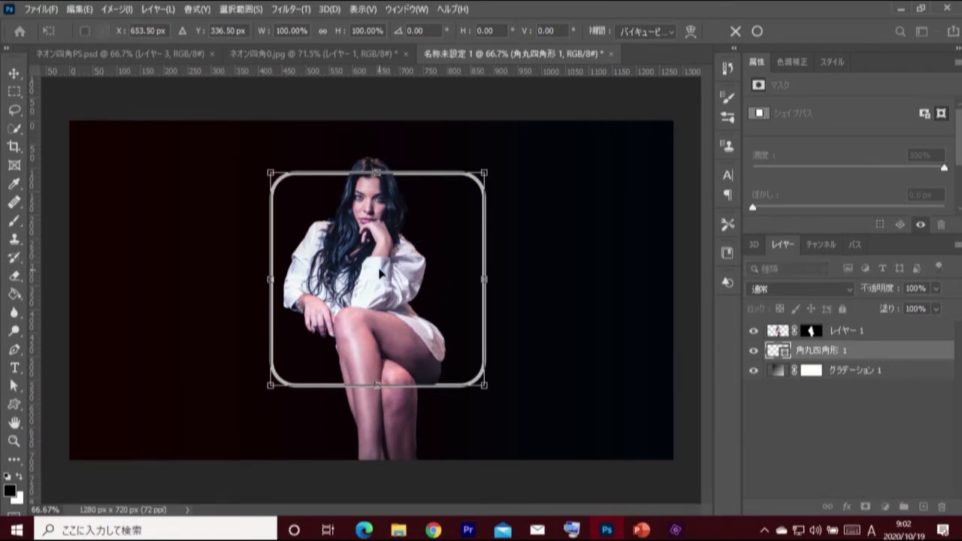
drag(380, 272, 387, 272)
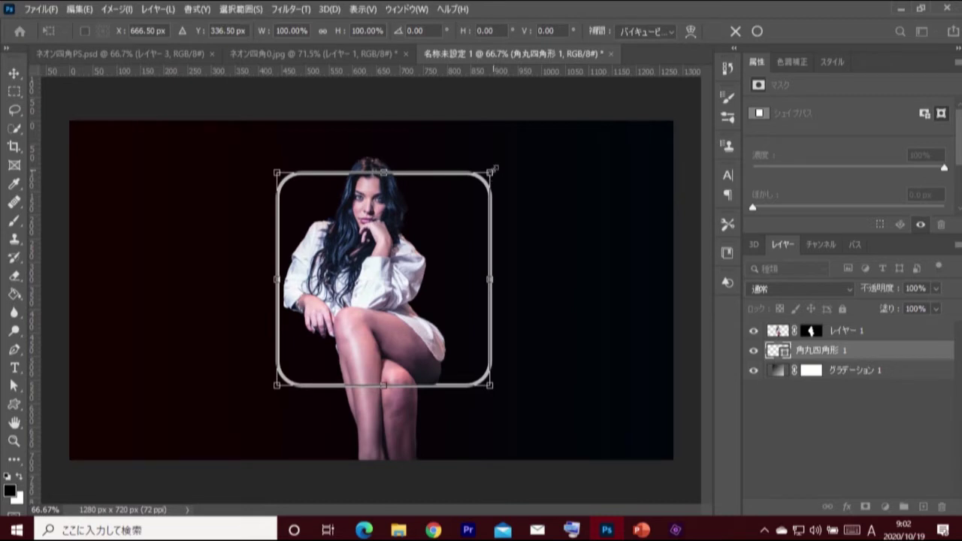
drag(494, 169, 487, 173)
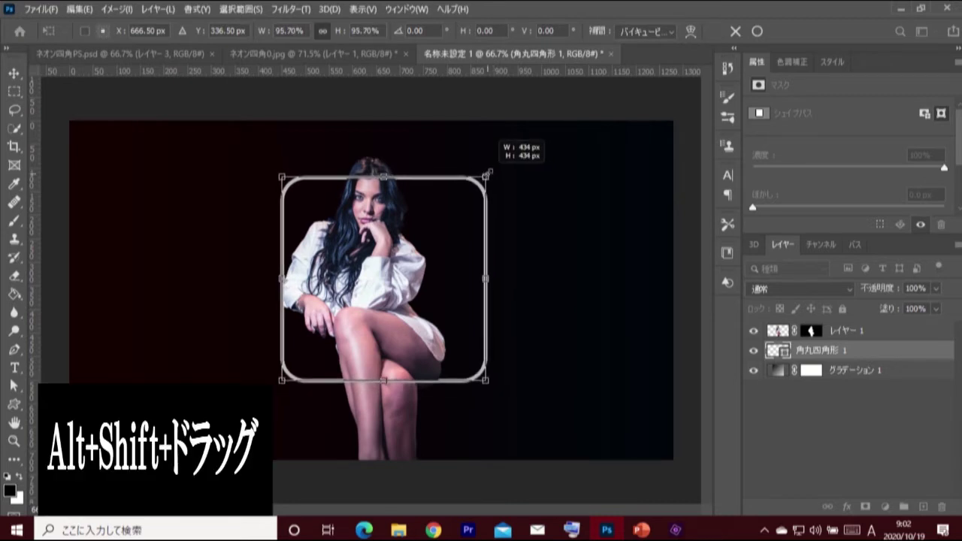
drag(487, 171, 481, 181)
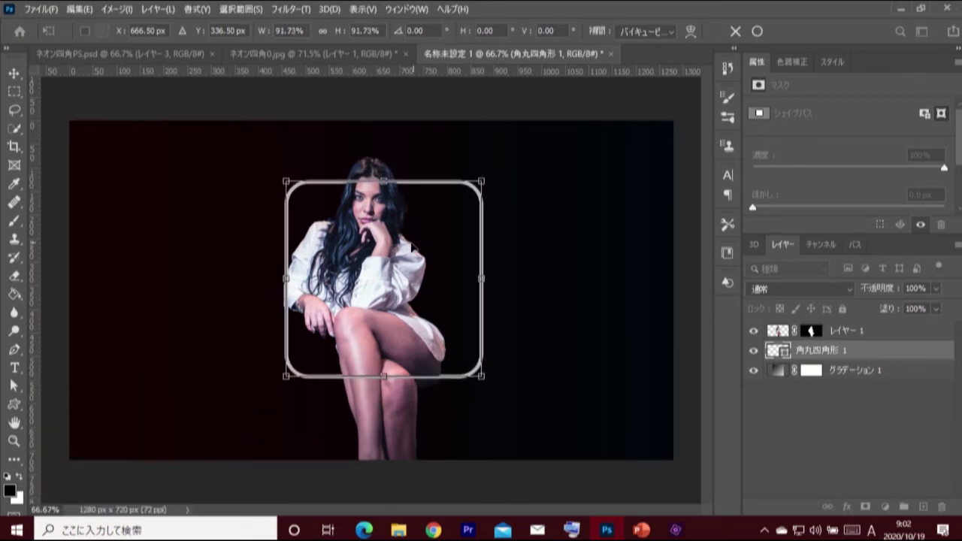
drag(412, 242, 418, 246)
click(757, 30)
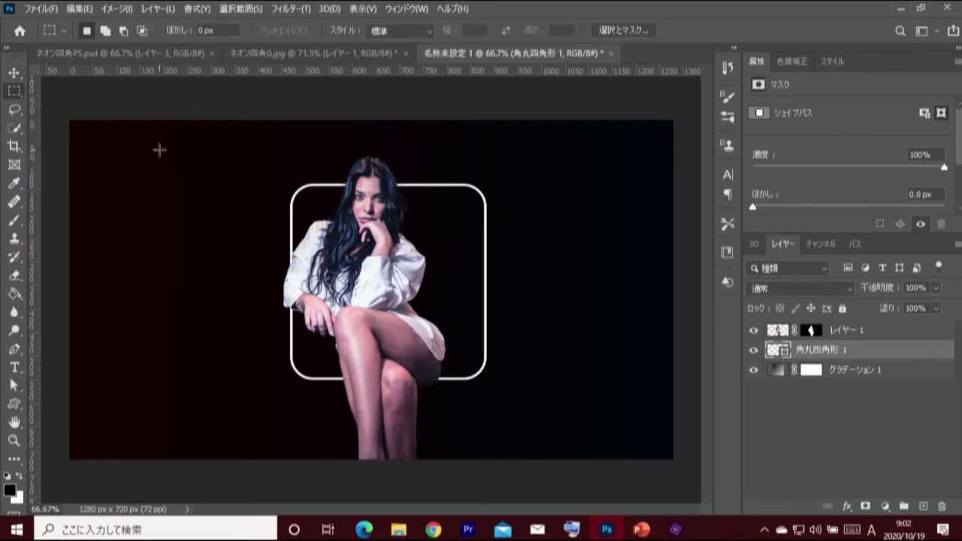
Nudge the frame down so its vertical centre sits at 360 px.
click(13, 73)
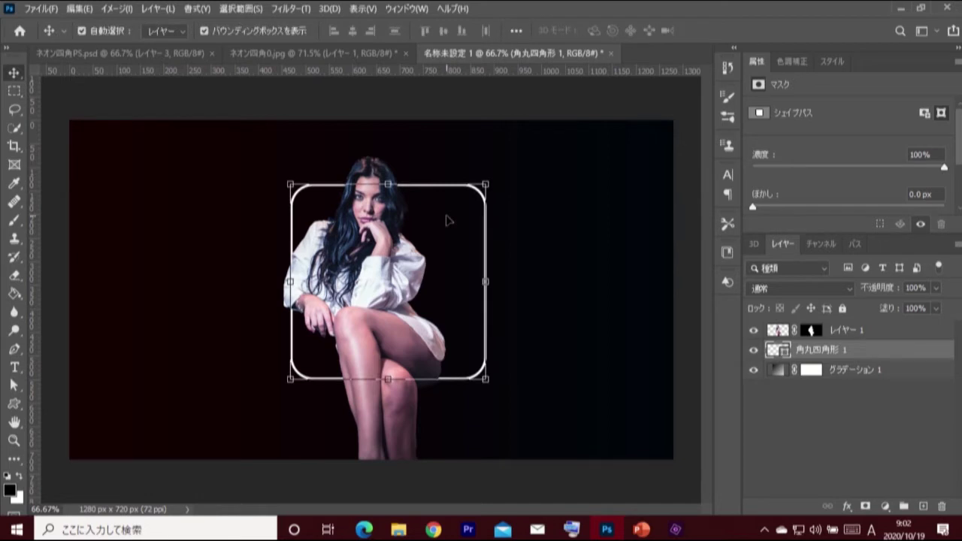
key(ctrl+t)
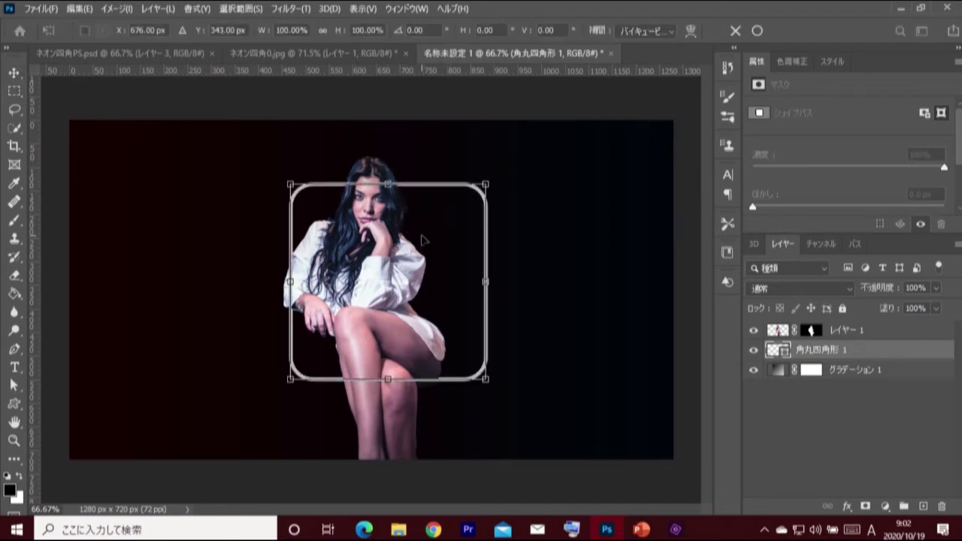
drag(422, 240, 423, 248)
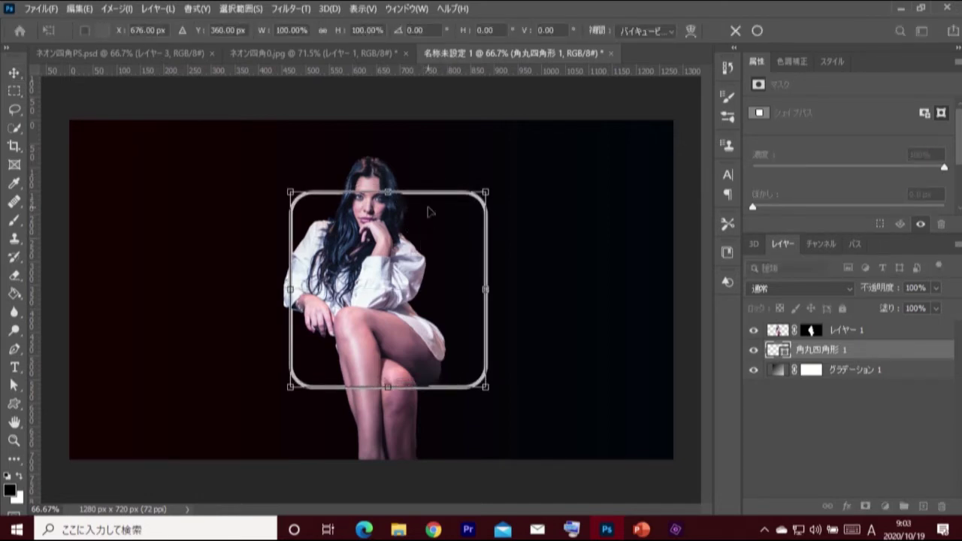
click(757, 31)
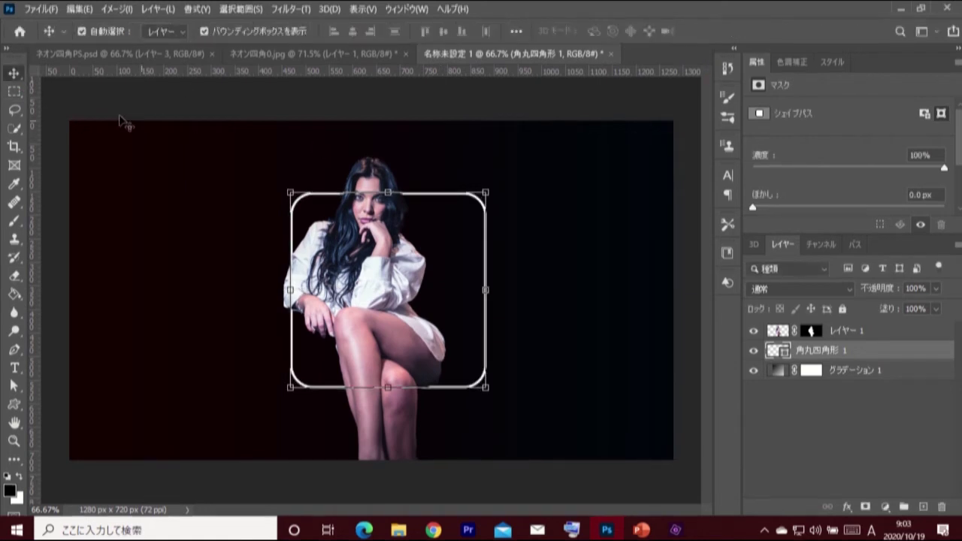
click(14, 92)
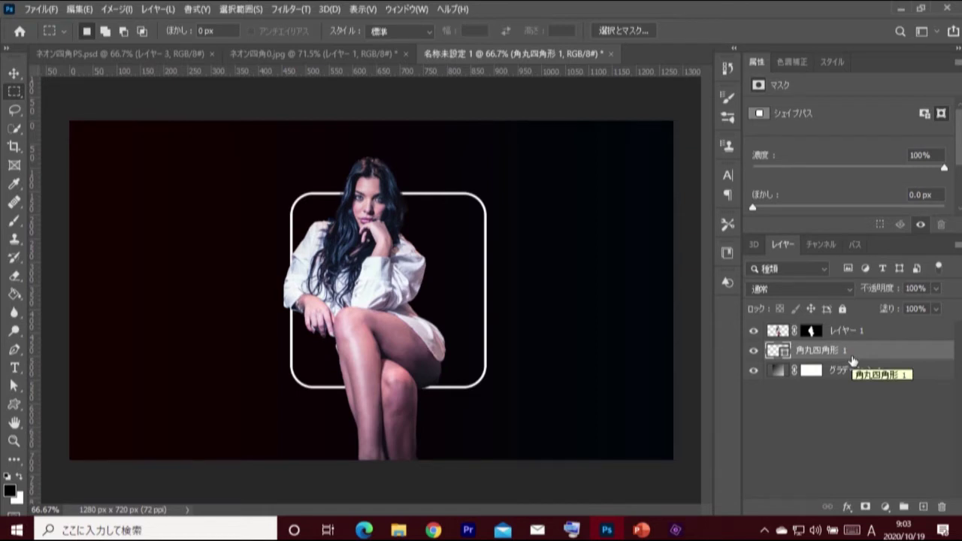
Move the frame above the woman, duplicate it, and add a Stroke effect to the original.
drag(853, 361, 860, 333)
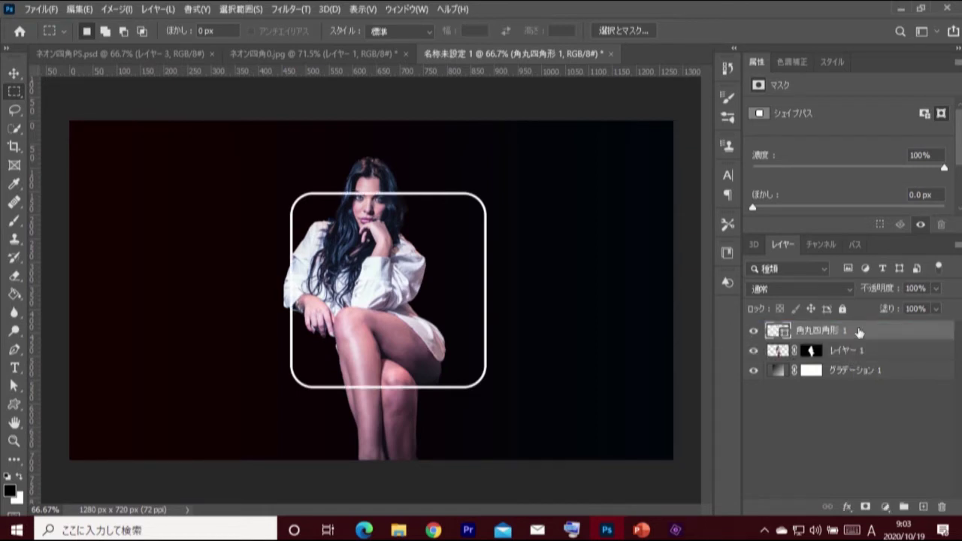
key(ctrl+j)
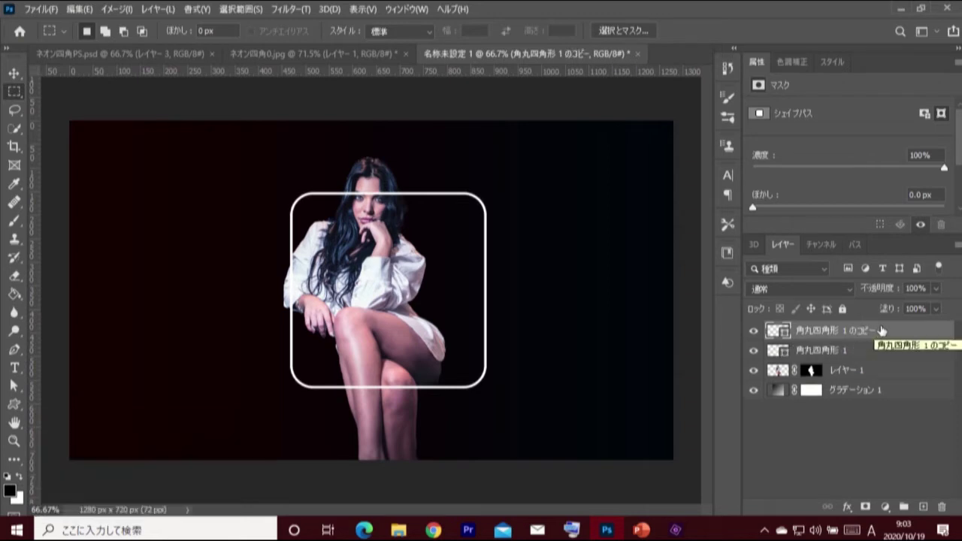
click(848, 350)
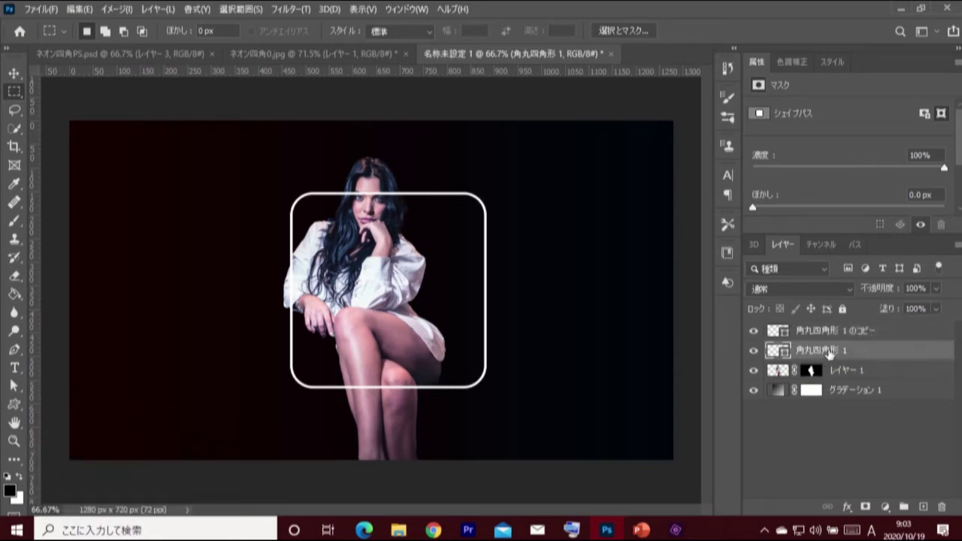
double_click(897, 353)
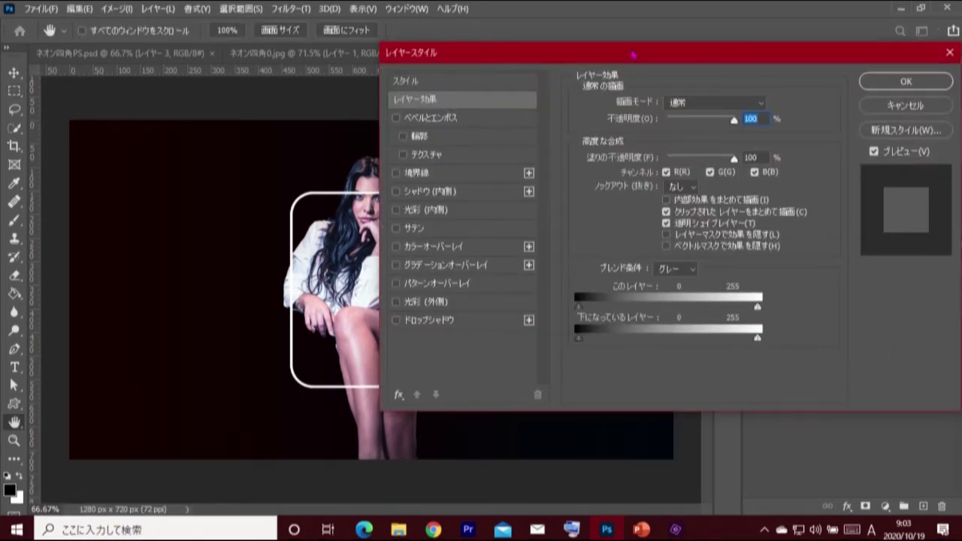
drag(633, 54, 694, 54)
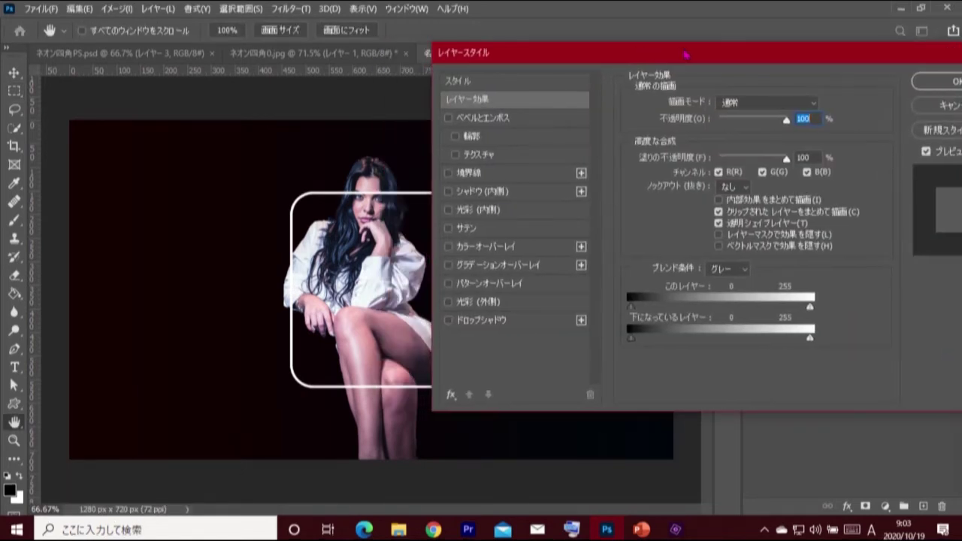
click(456, 173)
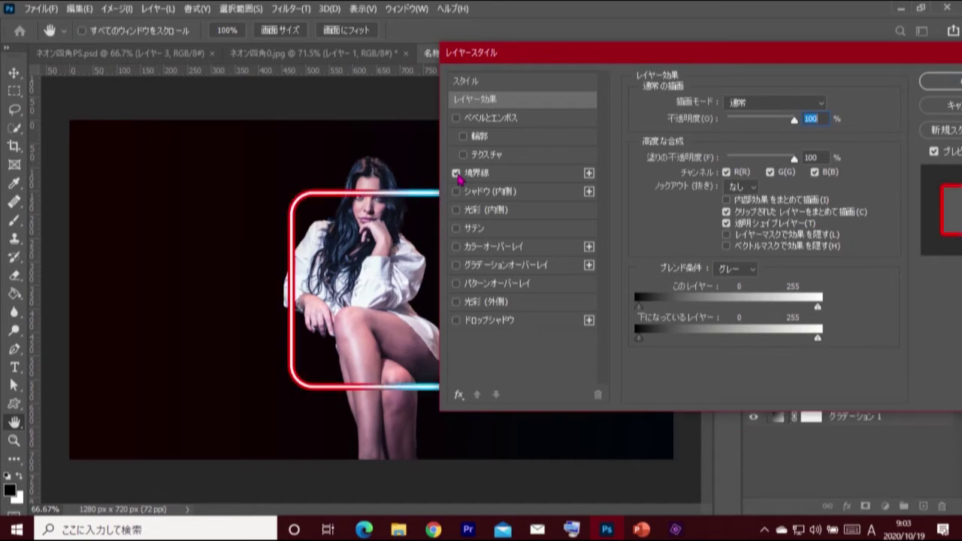
click(552, 181)
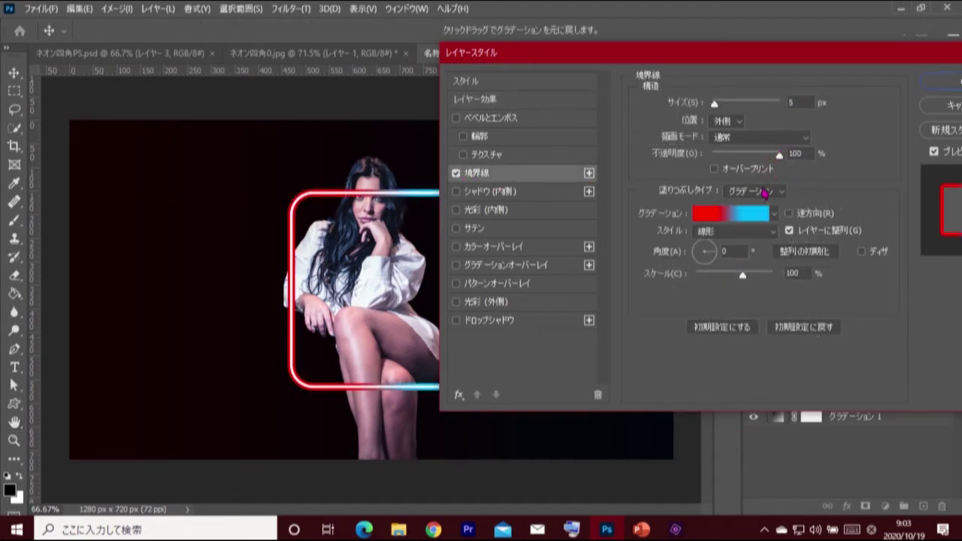
Give the 5 px outside stroke a gradient from red ff0000 to cyan 00baff.
click(737, 215)
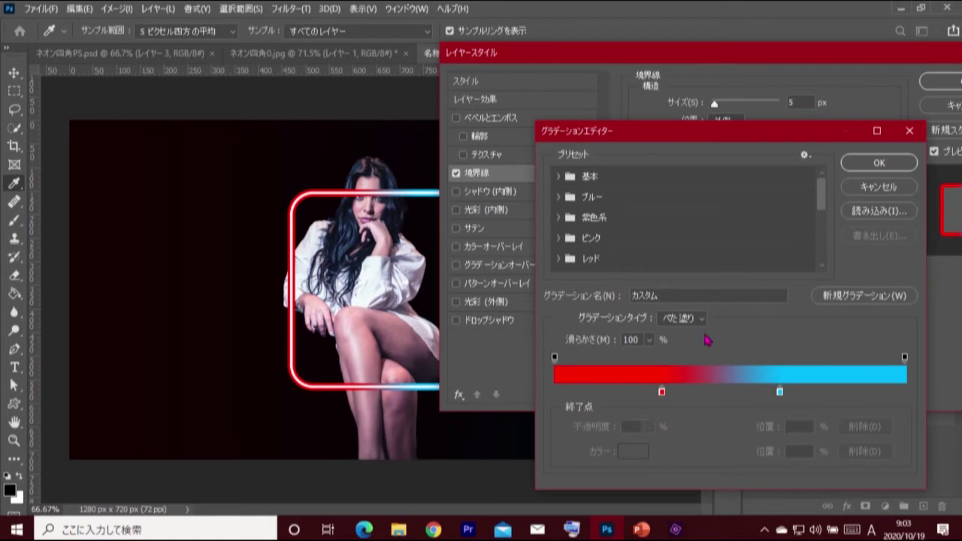
click(663, 394)
click(635, 455)
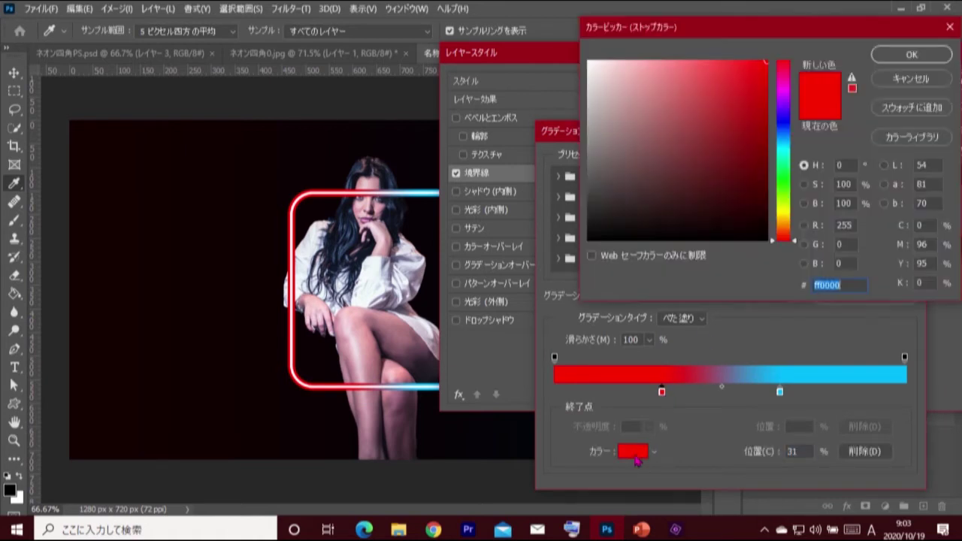
click(855, 285)
click(911, 55)
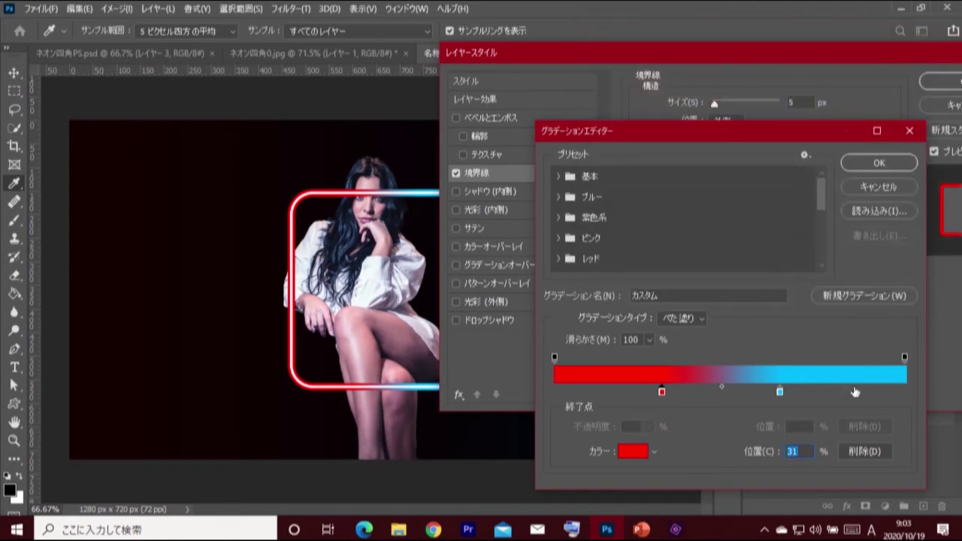
click(779, 394)
click(636, 452)
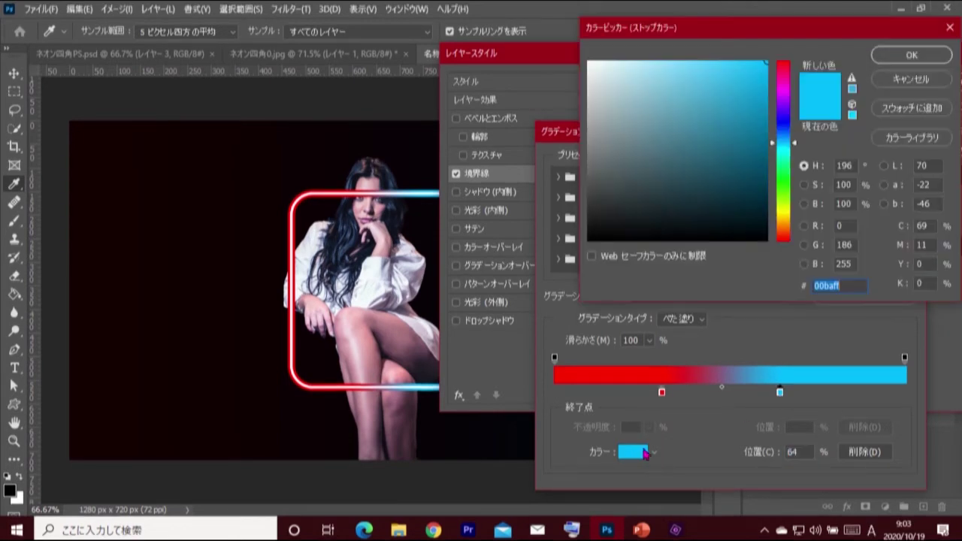
click(855, 285)
click(911, 55)
click(881, 155)
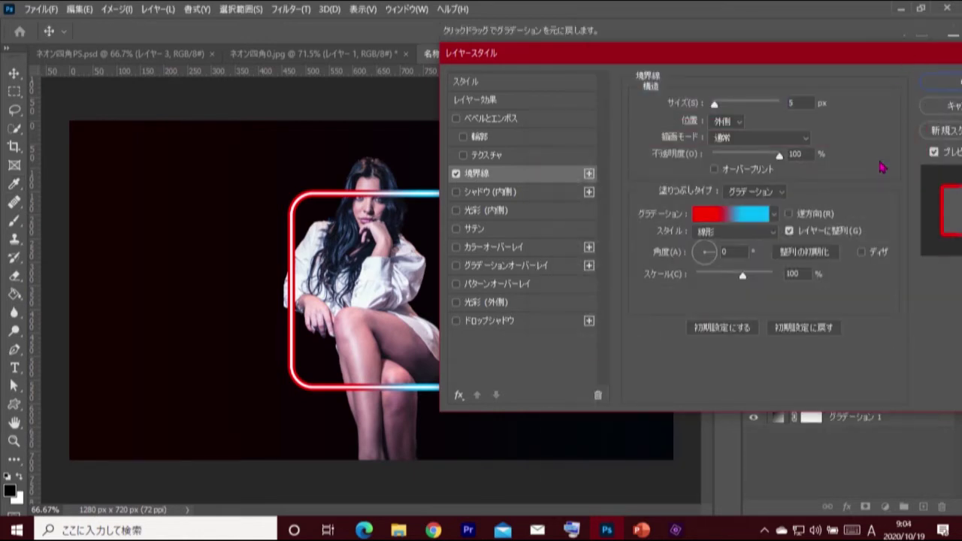
click(934, 86)
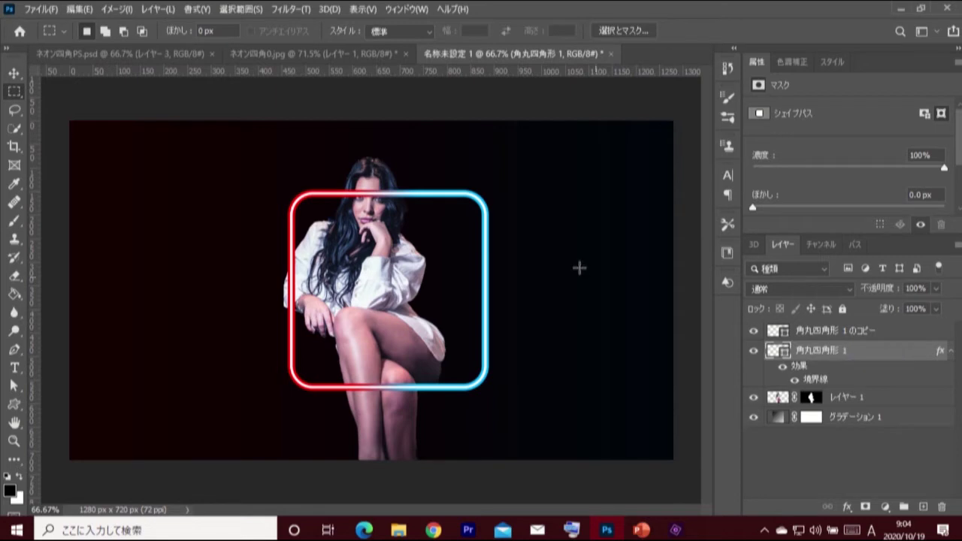
Convert the frame to a smart object and apply an 8.2 px Gaussian Blur.
click(290, 12)
mouse_move(323, 223)
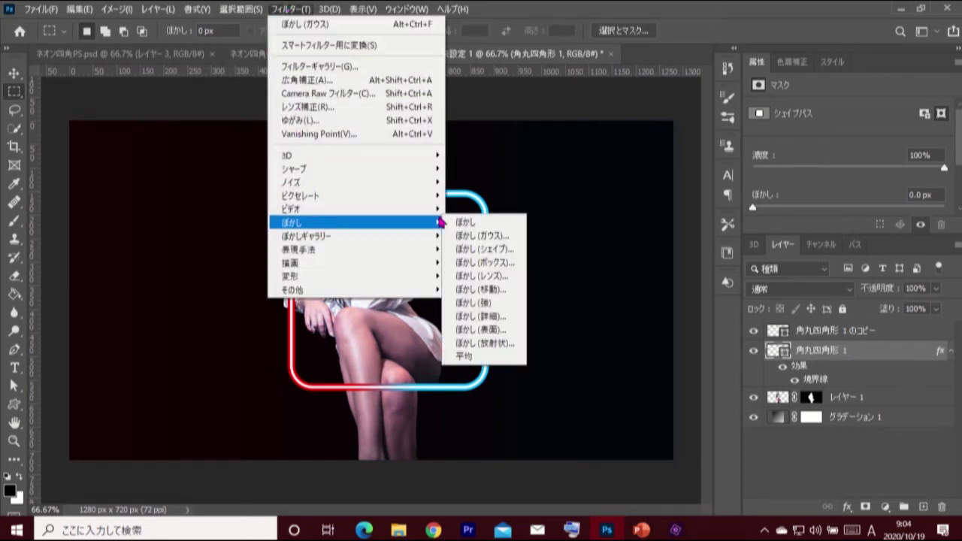
click(514, 238)
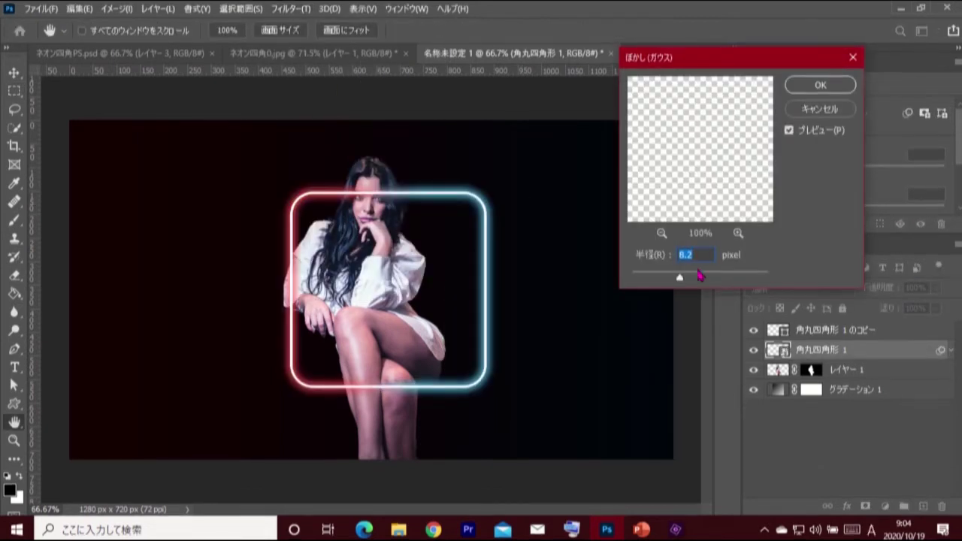
click(708, 255)
click(814, 87)
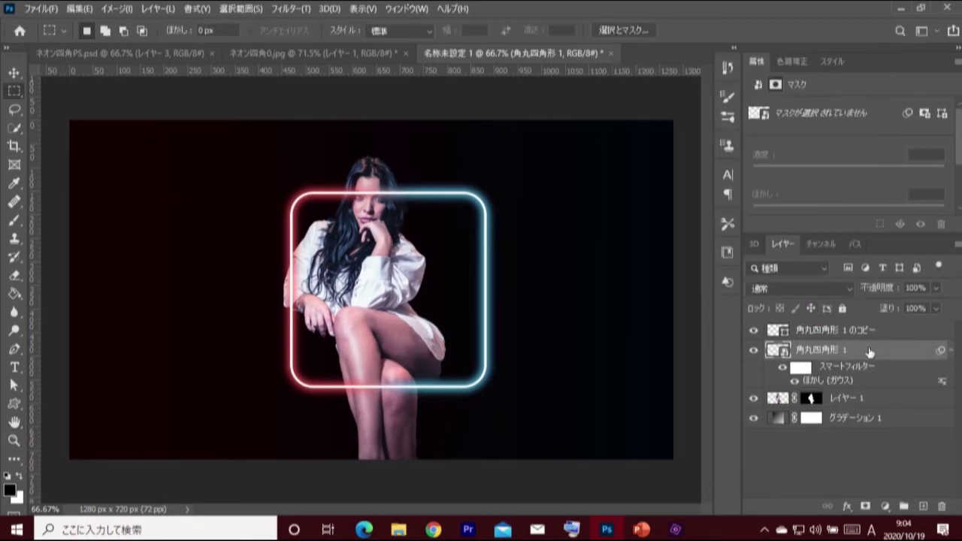
Lower the sharp frame copy's opacity to 61%.
click(866, 332)
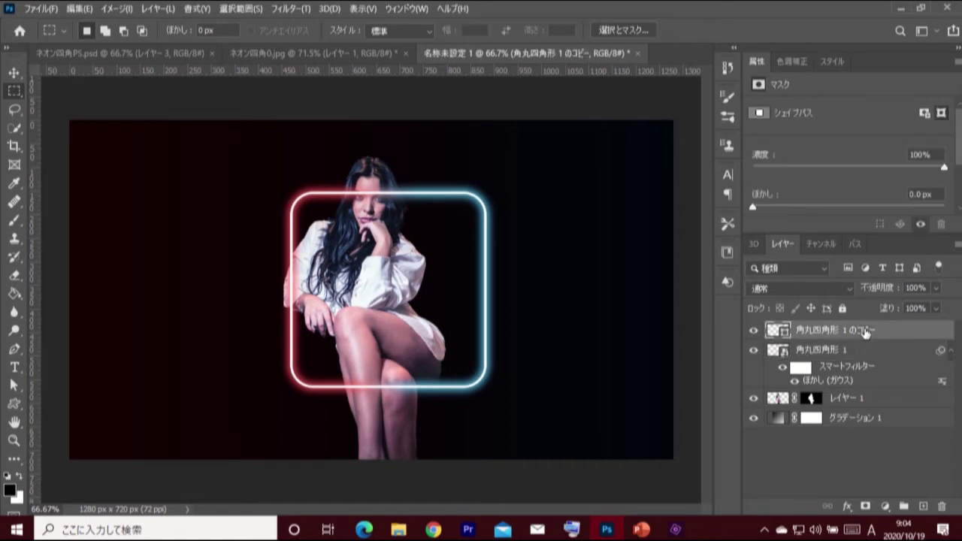
click(936, 288)
drag(941, 307, 912, 310)
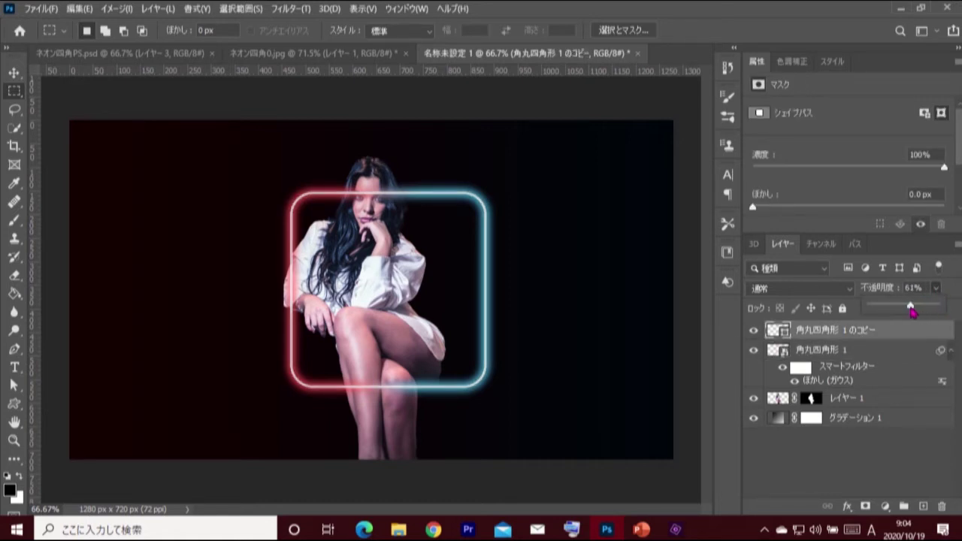
click(895, 336)
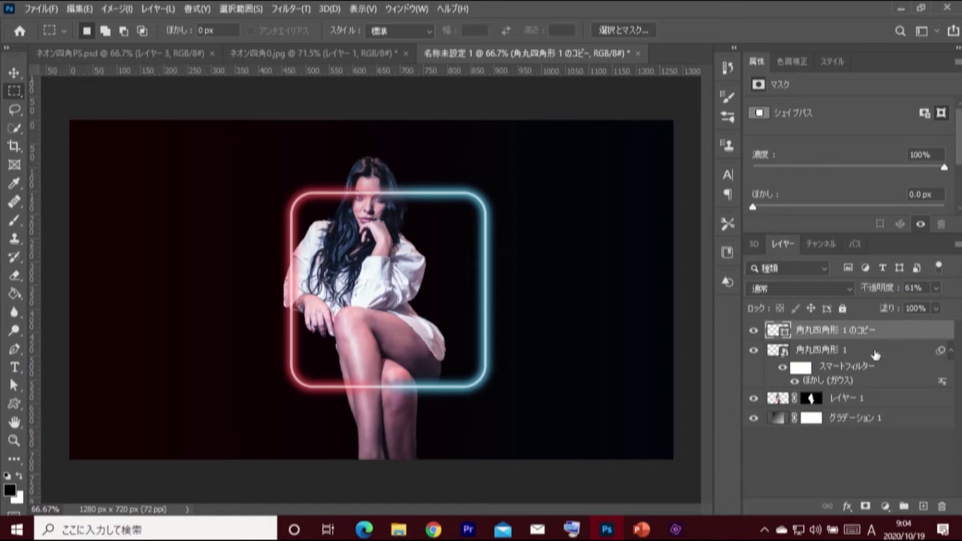
Duplicate the blurred frame layer and set the copy's blend mode to Overlay.
click(876, 355)
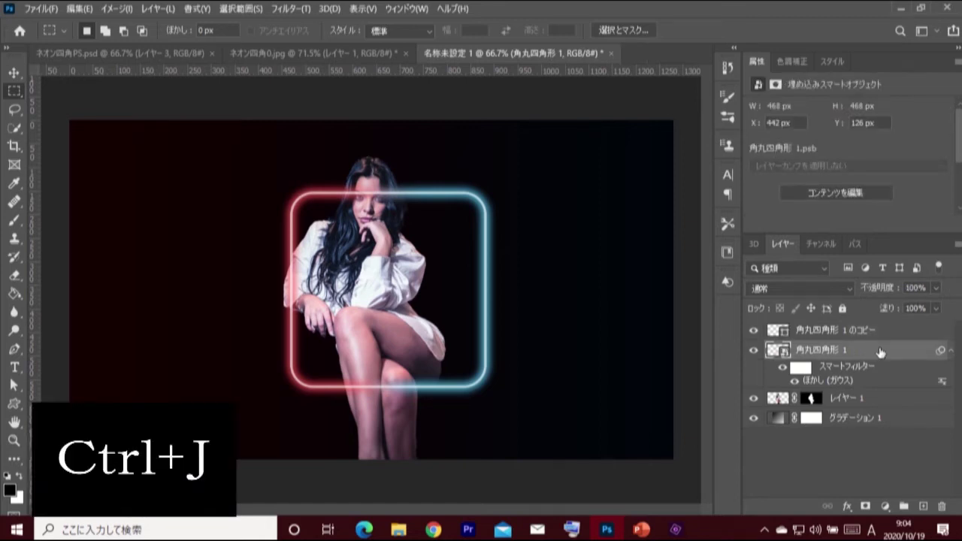
key(ctrl+j)
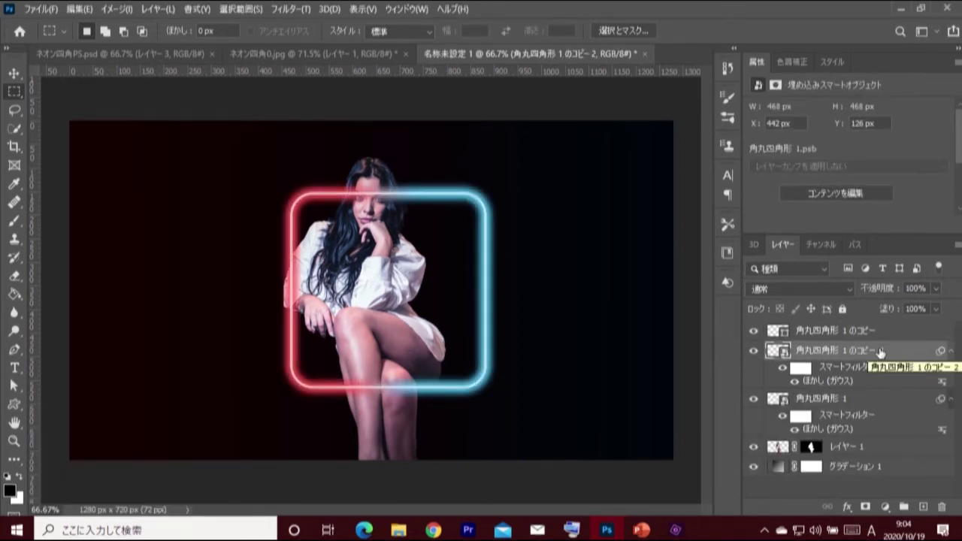
click(800, 289)
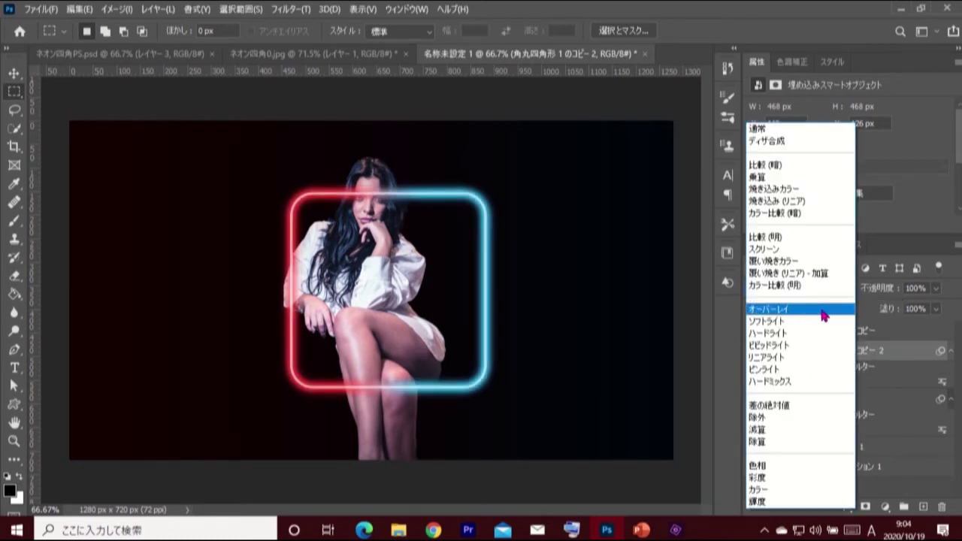
click(824, 310)
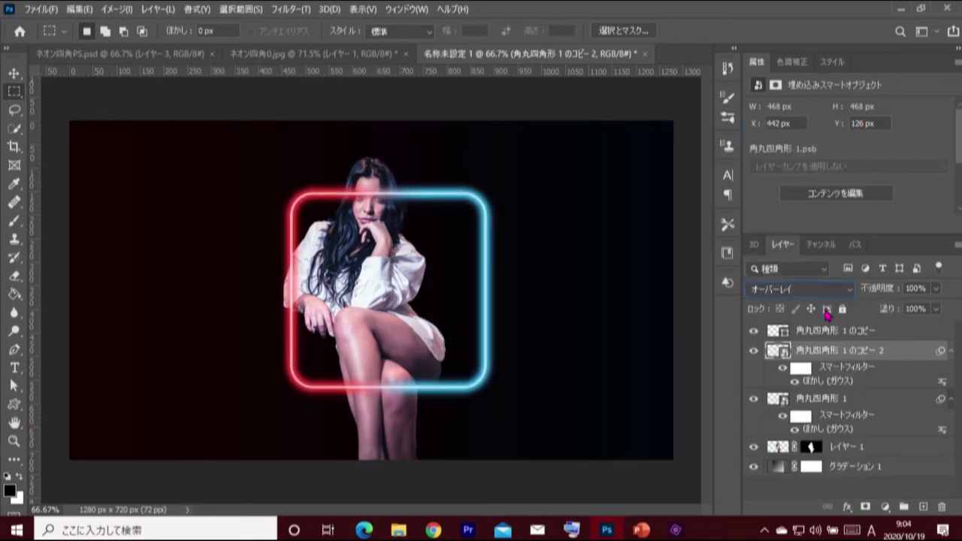
double_click(884, 355)
Set the original blurred frame layer's opacity to 71%.
click(847, 400)
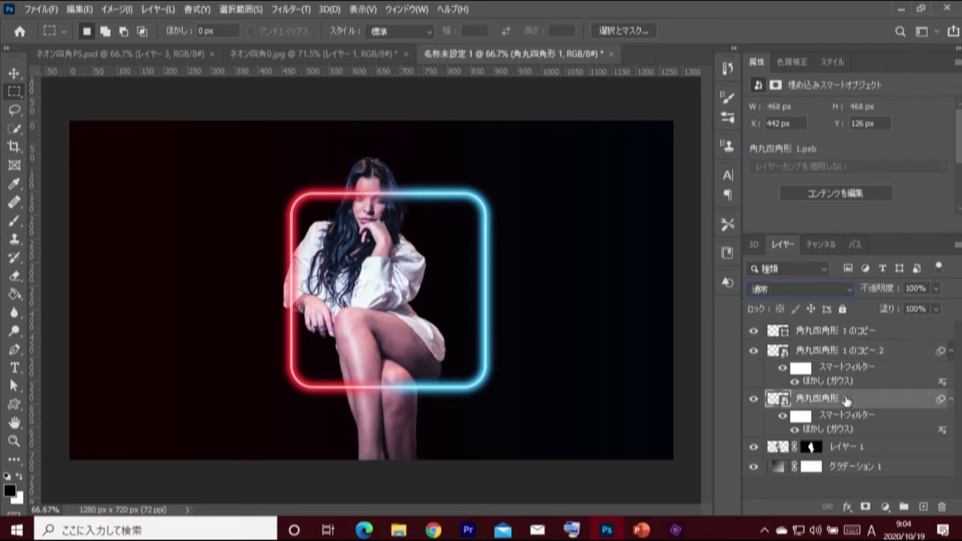
click(936, 288)
drag(937, 308, 919, 311)
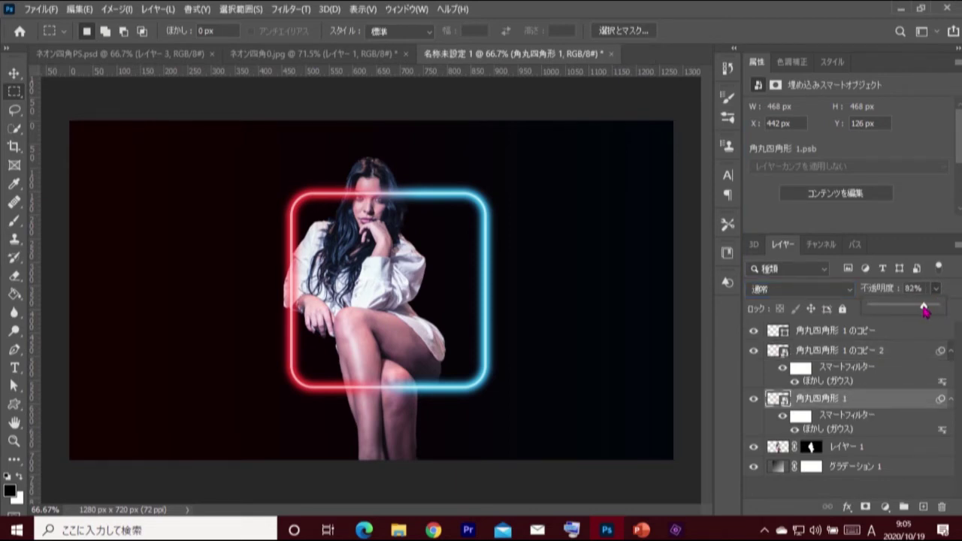
click(890, 400)
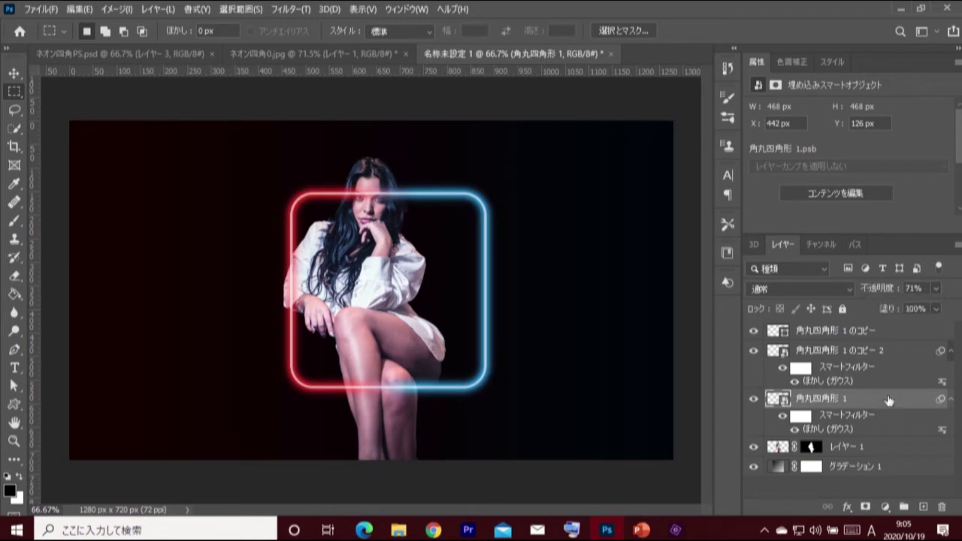
shift+click(884, 333)
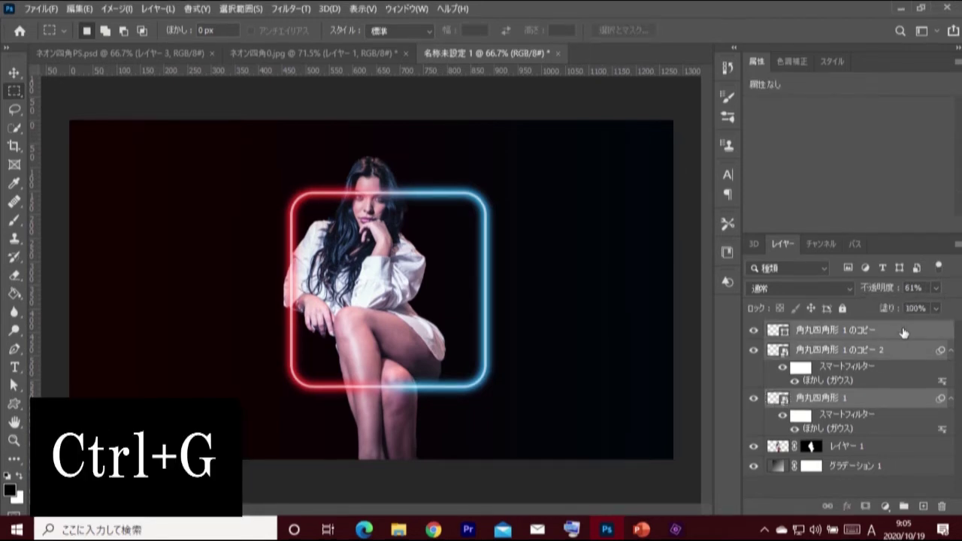
Group the three frame layers into Group 1 and mask it from the woman's outline selection.
key(ctrl+g)
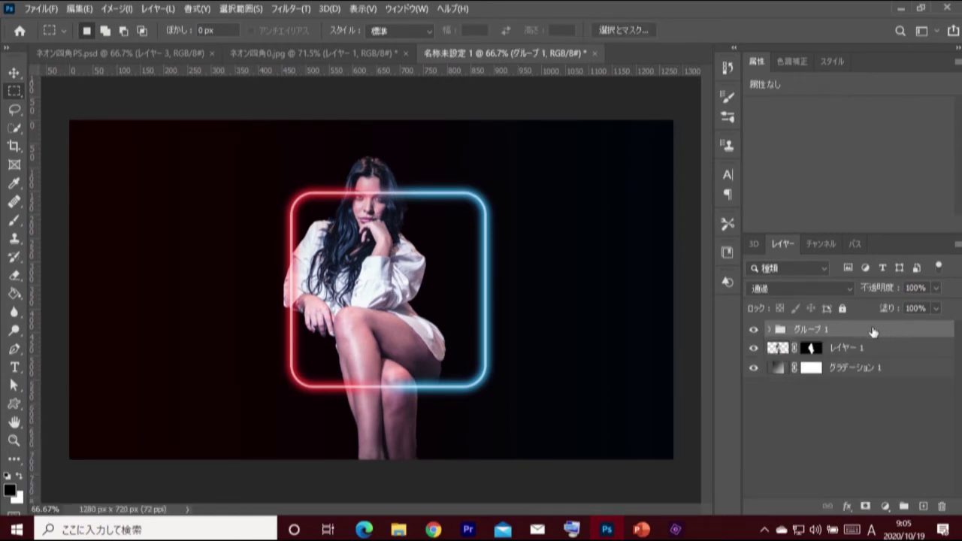
click(865, 507)
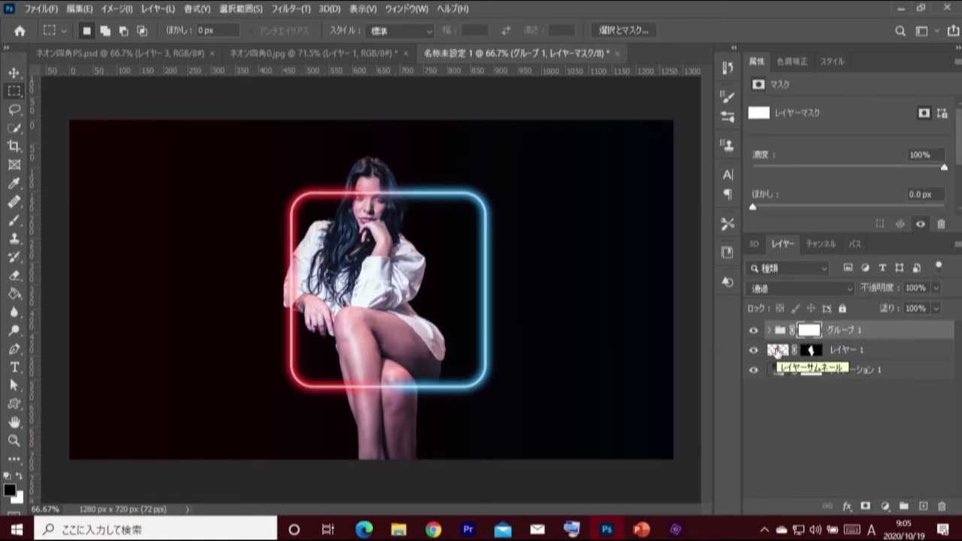
ctrl+click(814, 351)
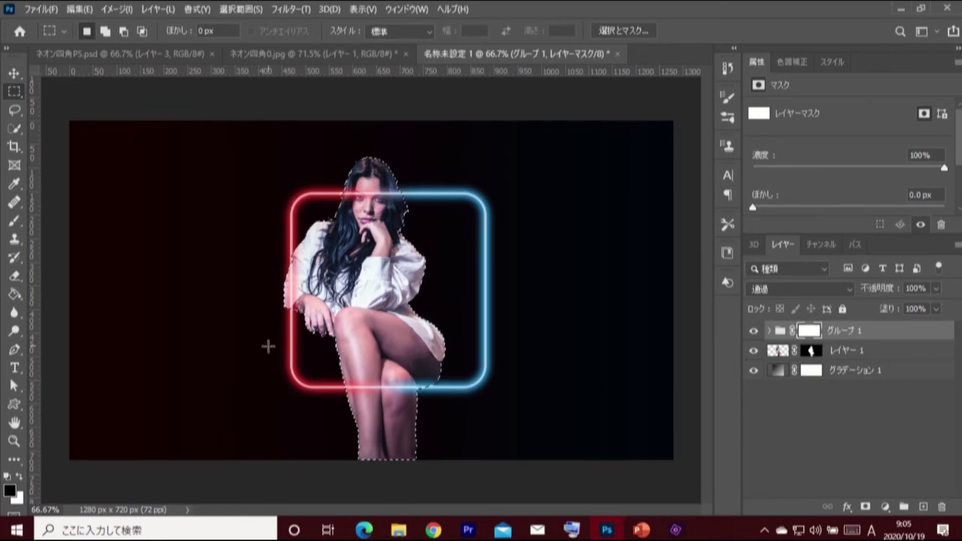
Brush out the neon glow crossing the woman's knees on the group mask, then deselect.
click(13, 222)
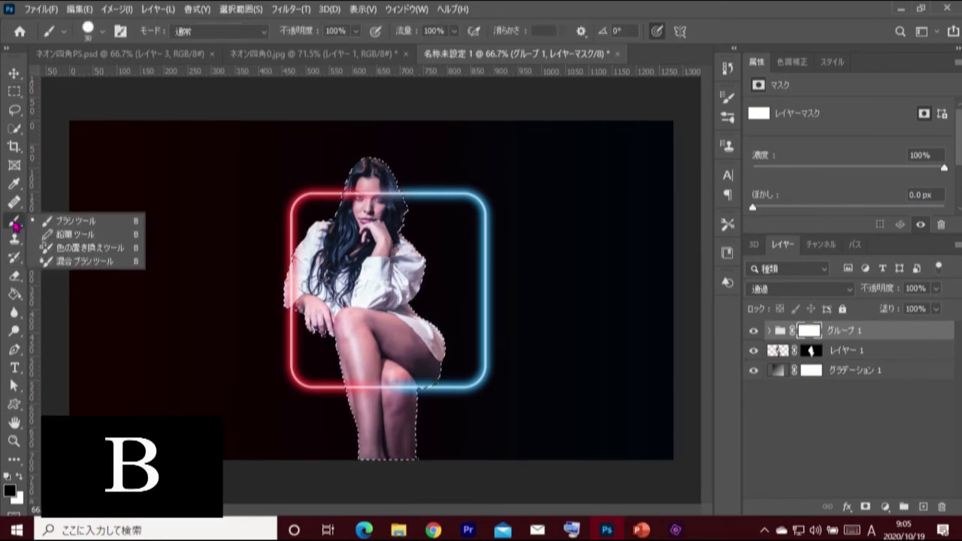
click(113, 225)
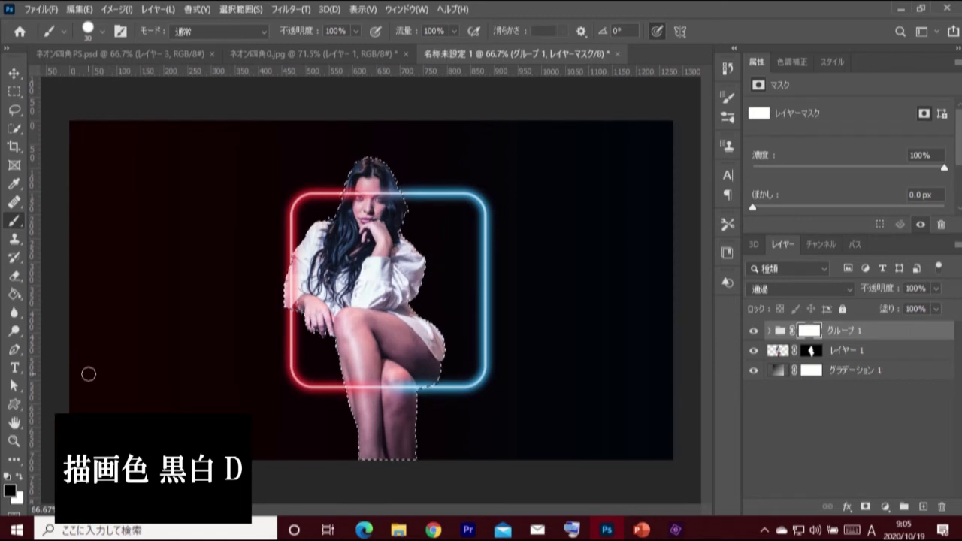
click(102, 33)
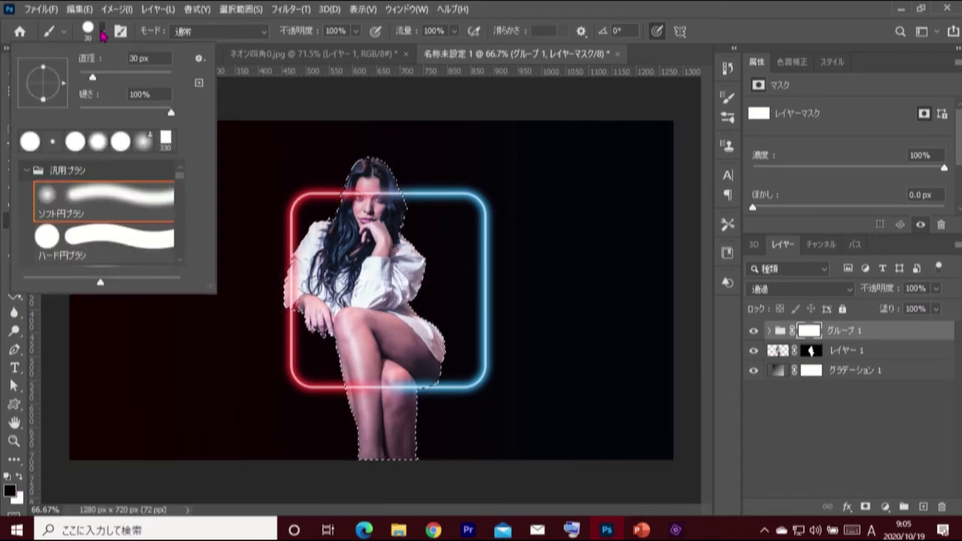
click(103, 34)
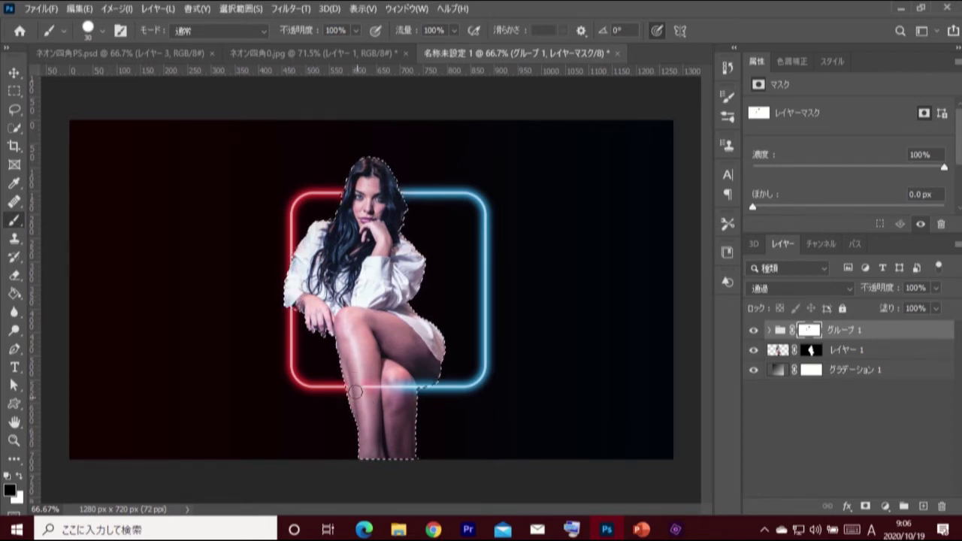
drag(351, 373, 411, 387)
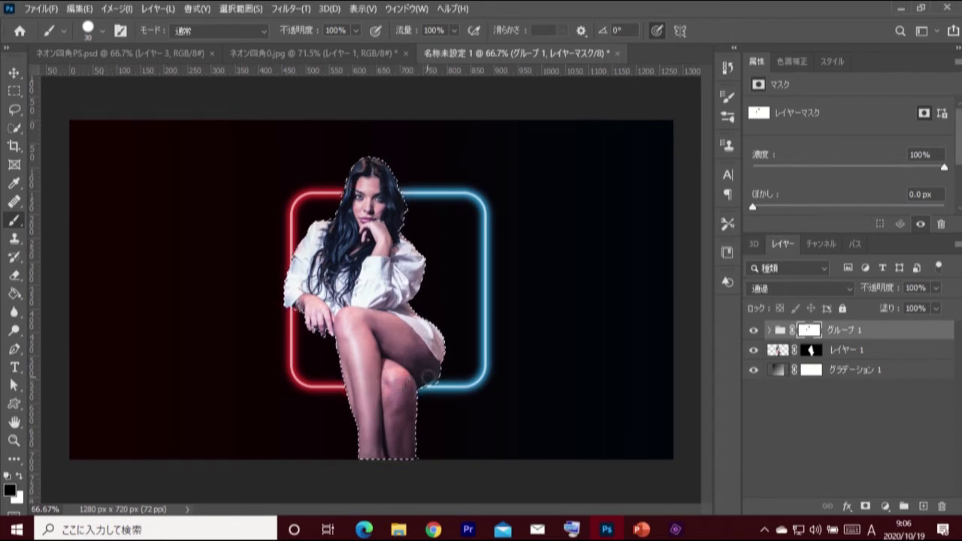
key(ctrl+d)
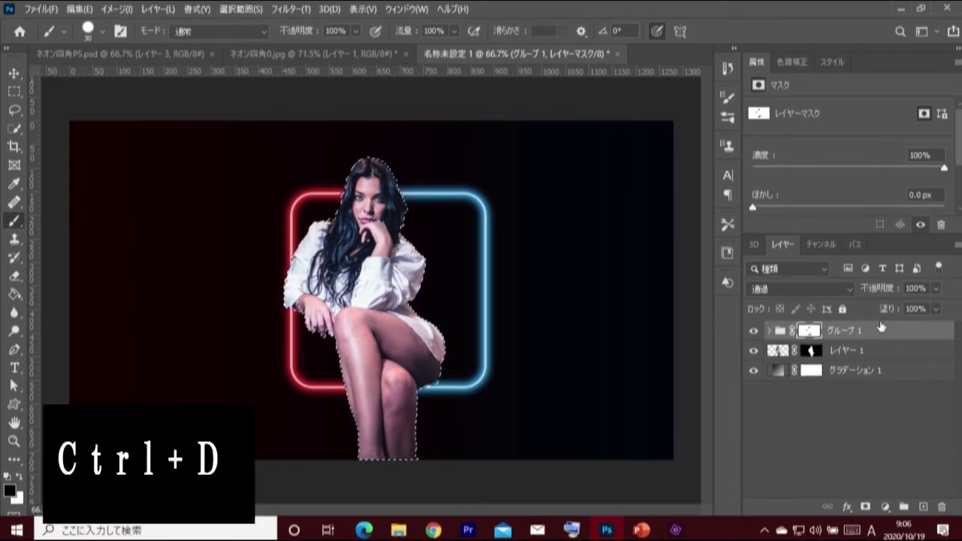
key(ctrl+d)
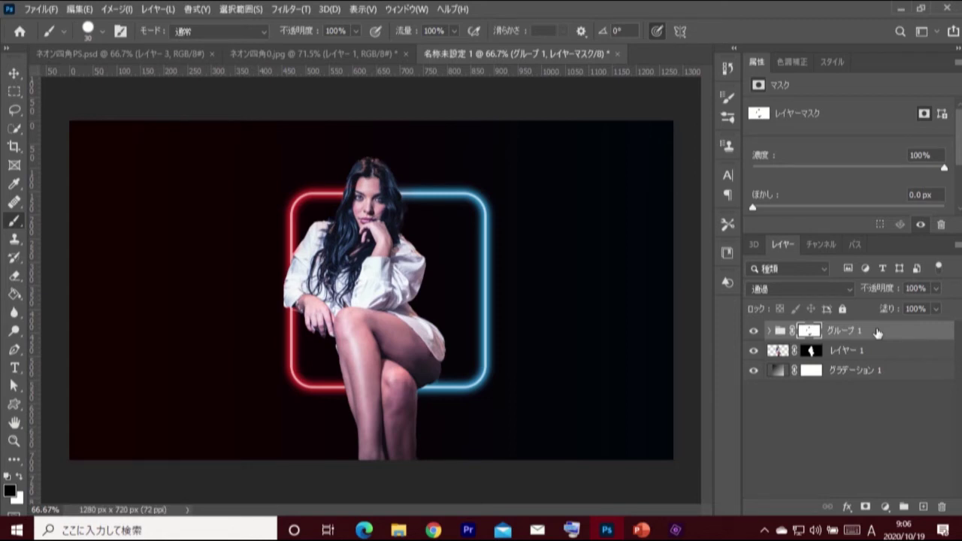
Add a Vibrance adjustment at -19 clipped to the woman's layer.
click(782, 352)
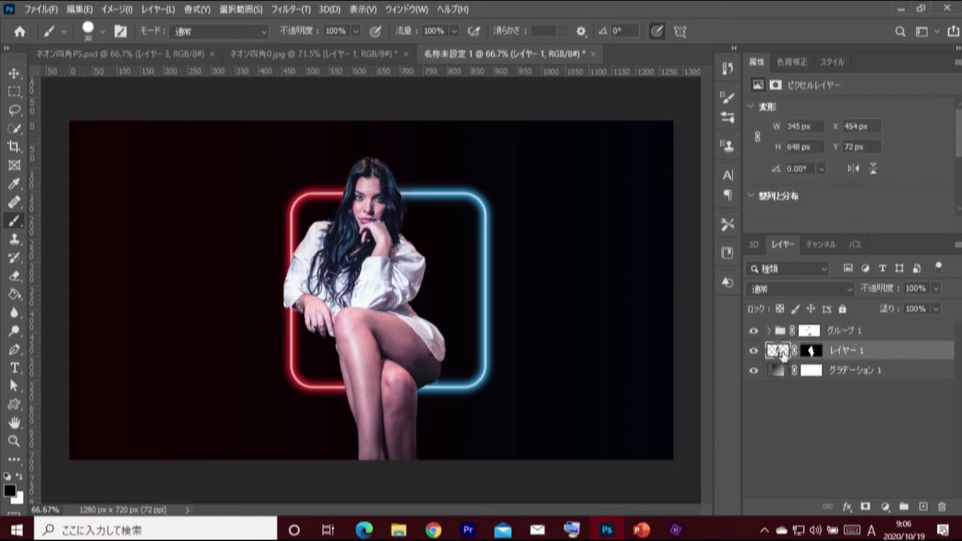
click(886, 507)
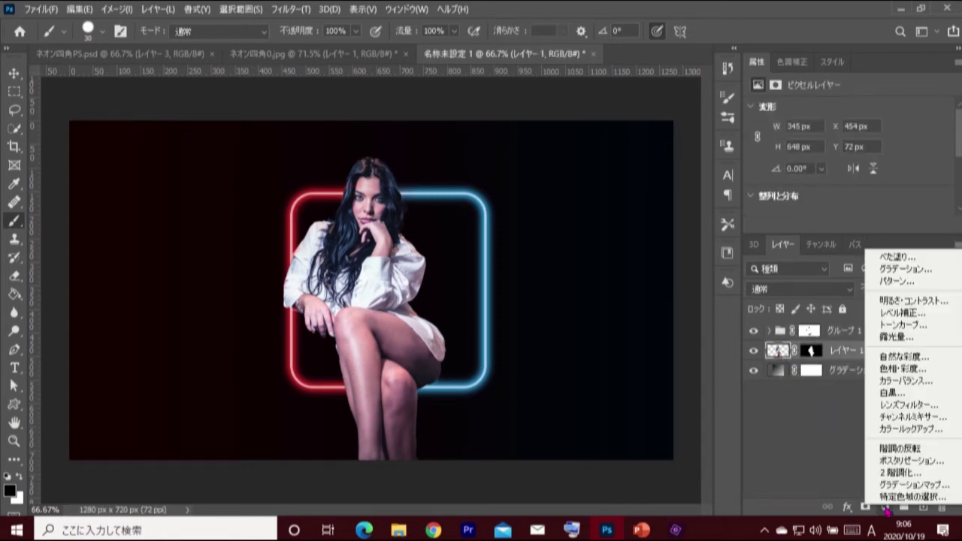
click(943, 359)
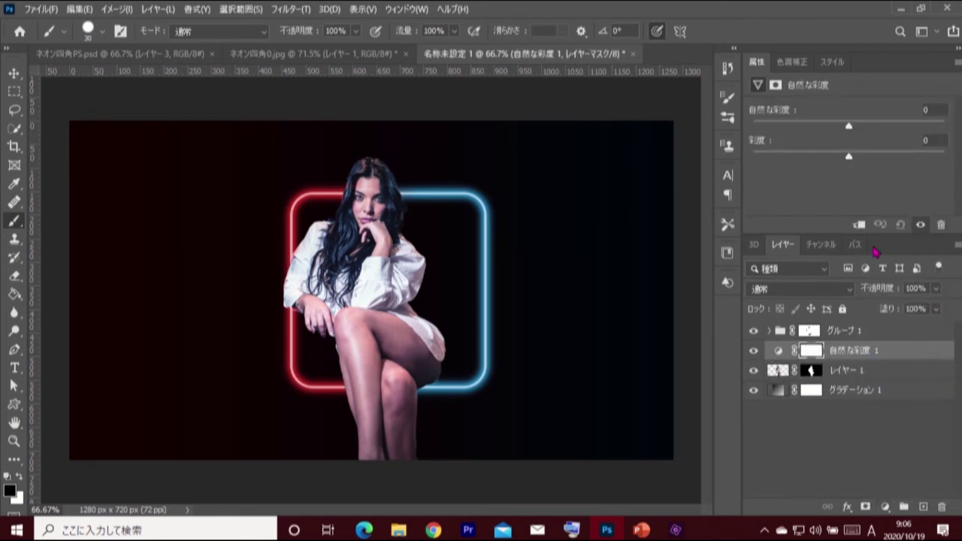
drag(849, 126, 831, 131)
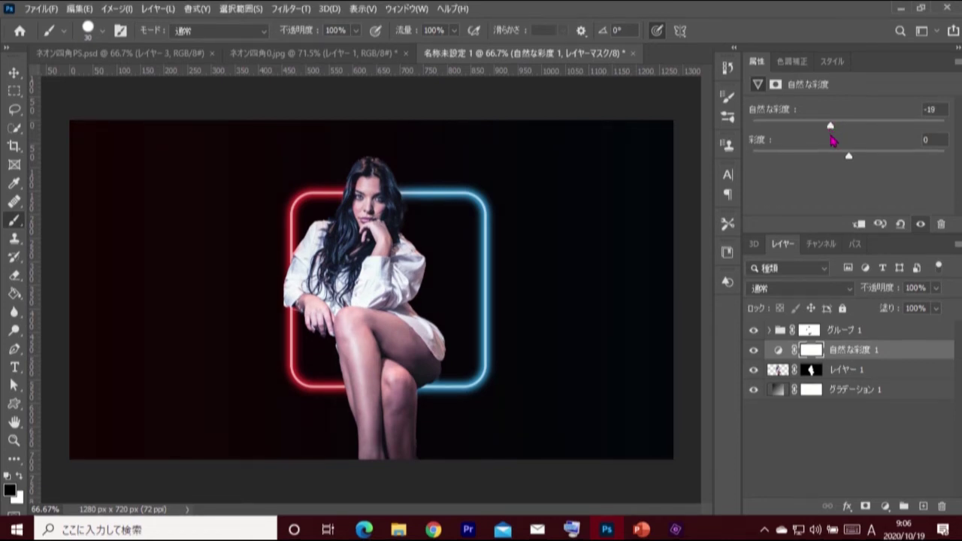
key(ctrl+alt+g)
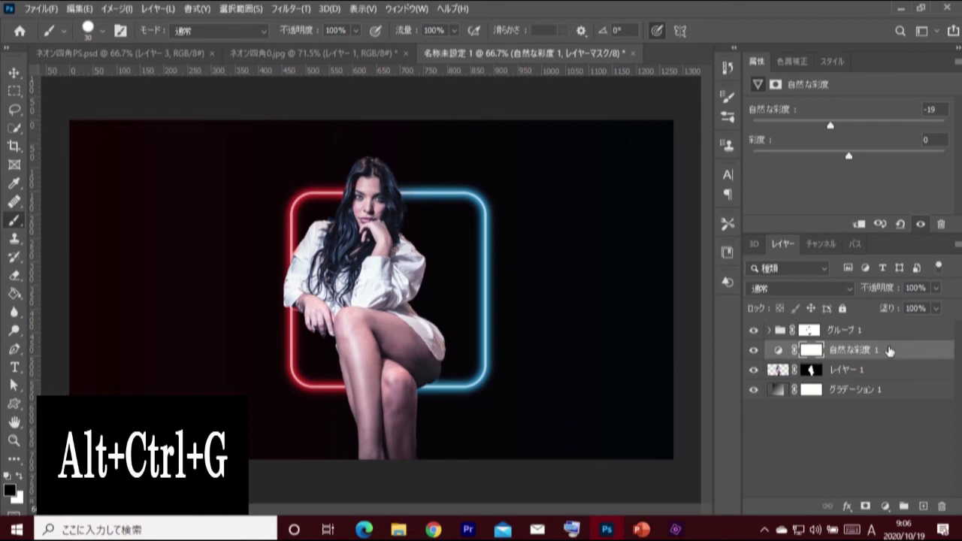
Add a Brightness/Contrast adjustment with brightness -36 clipped to the woman, plus an empty layer above her.
click(779, 371)
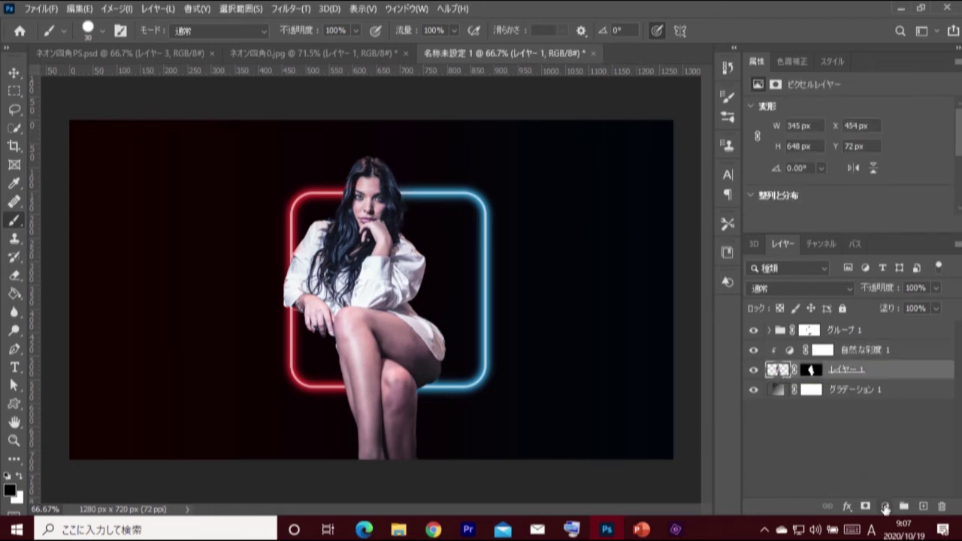
click(886, 508)
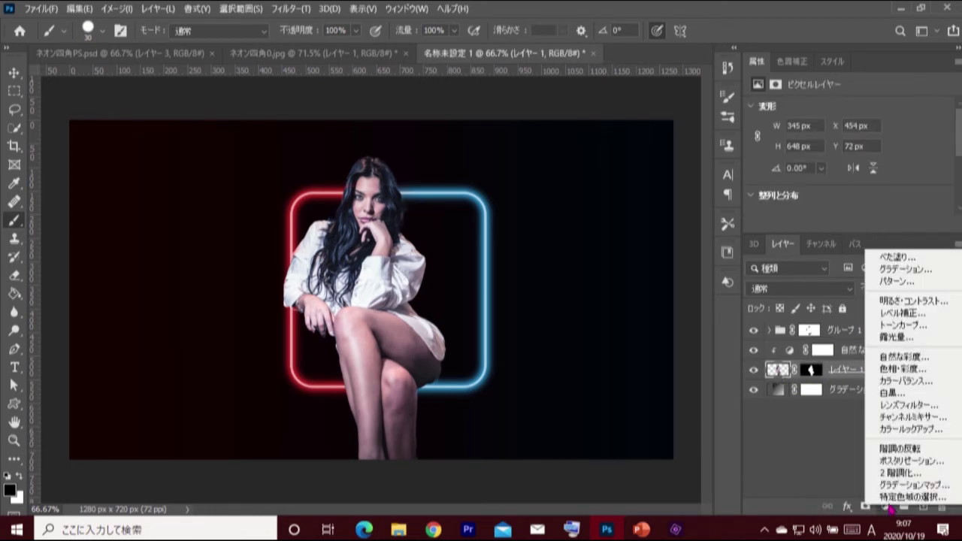
click(949, 304)
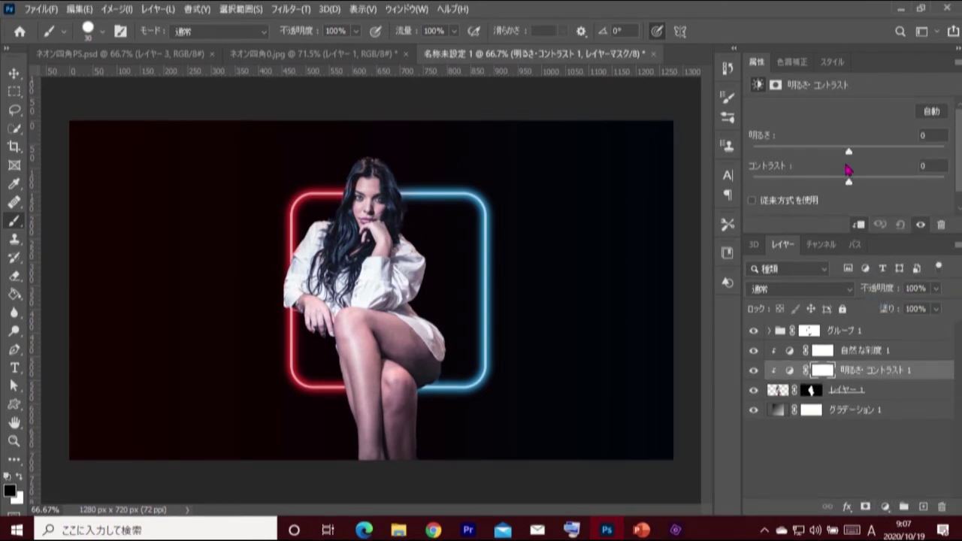
drag(849, 151, 822, 152)
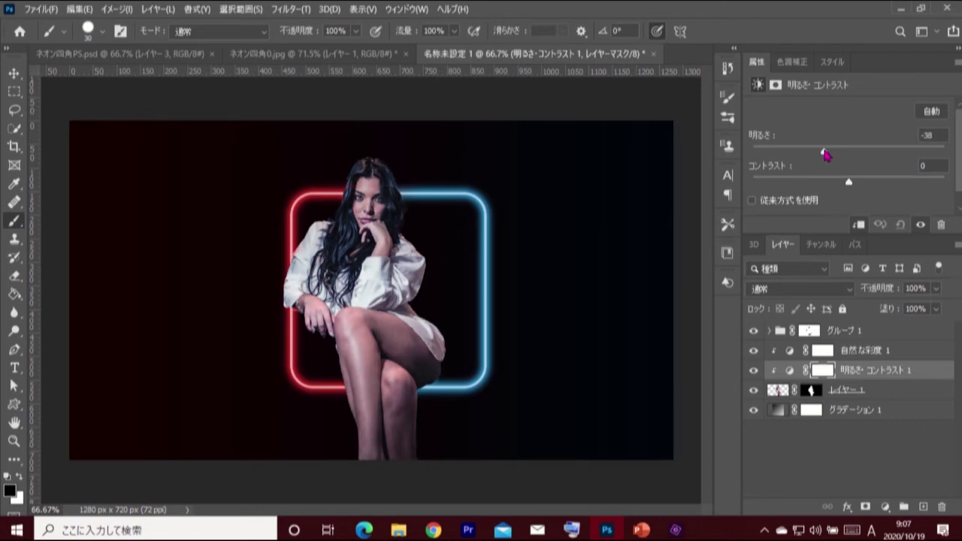
drag(826, 154, 827, 154)
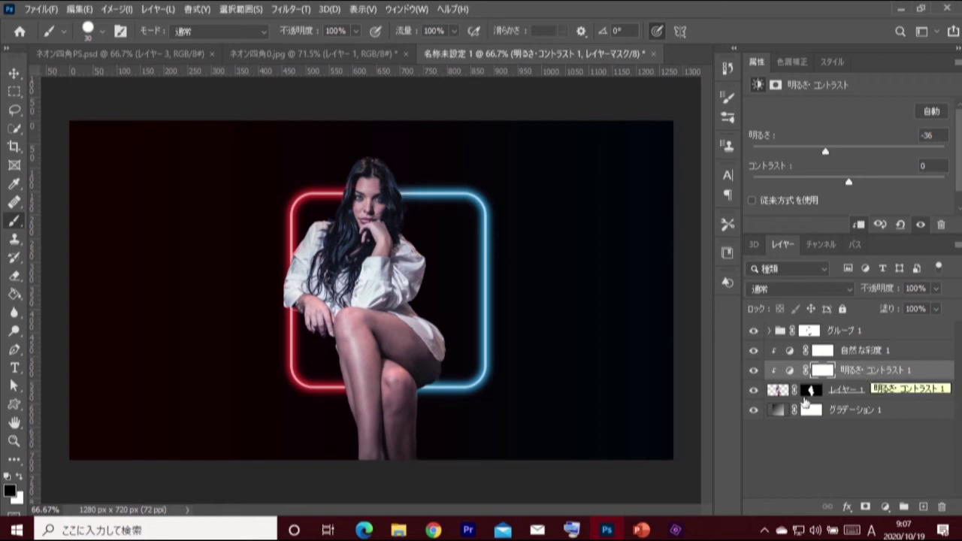
click(780, 393)
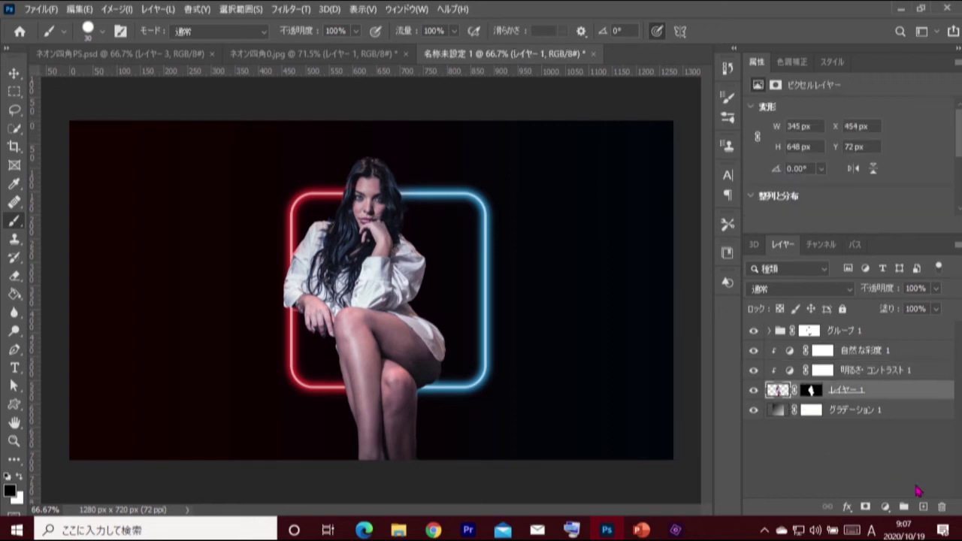
click(924, 507)
Create clipped Layer 2 and set a standard brush to pure red ff0000 at 35% opacity.
alt+click(855, 400)
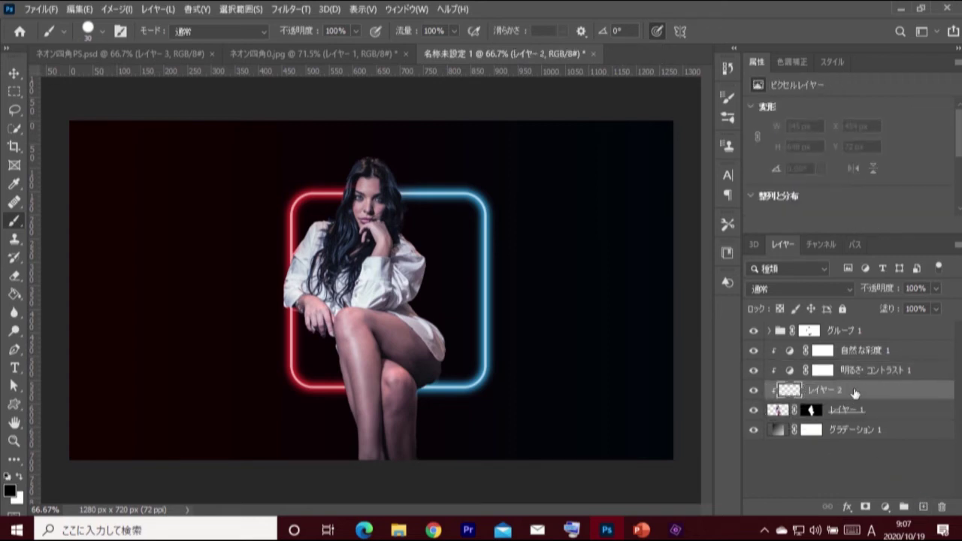
key(b)
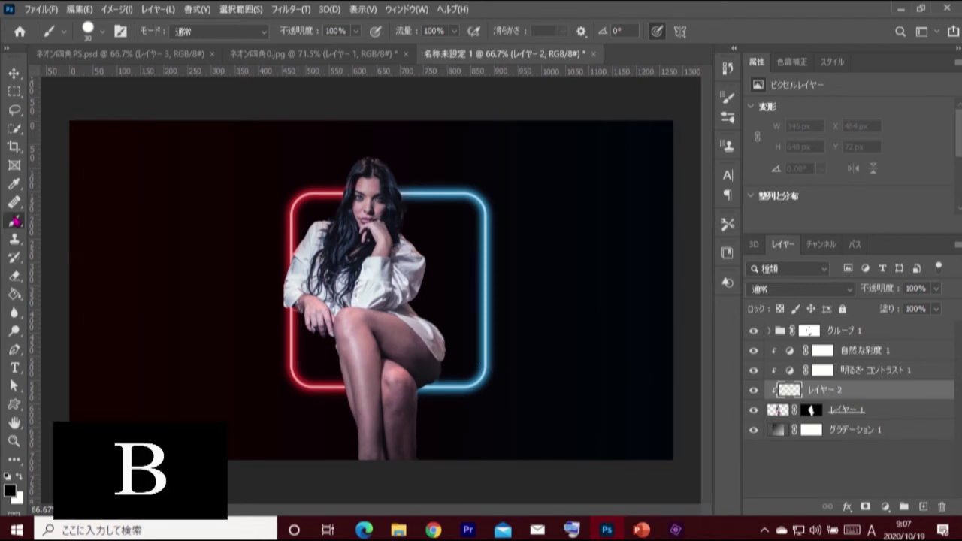
right_click(14, 220)
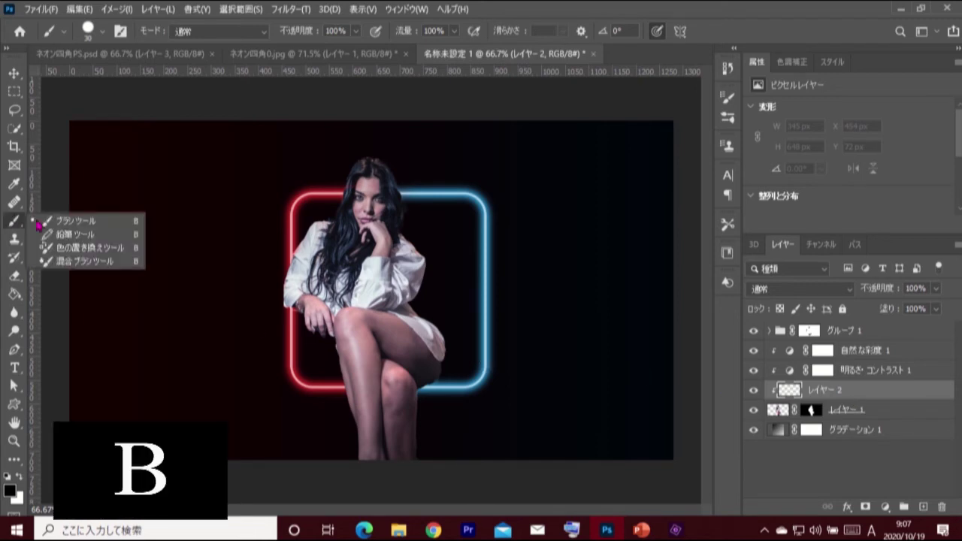
click(107, 220)
click(13, 492)
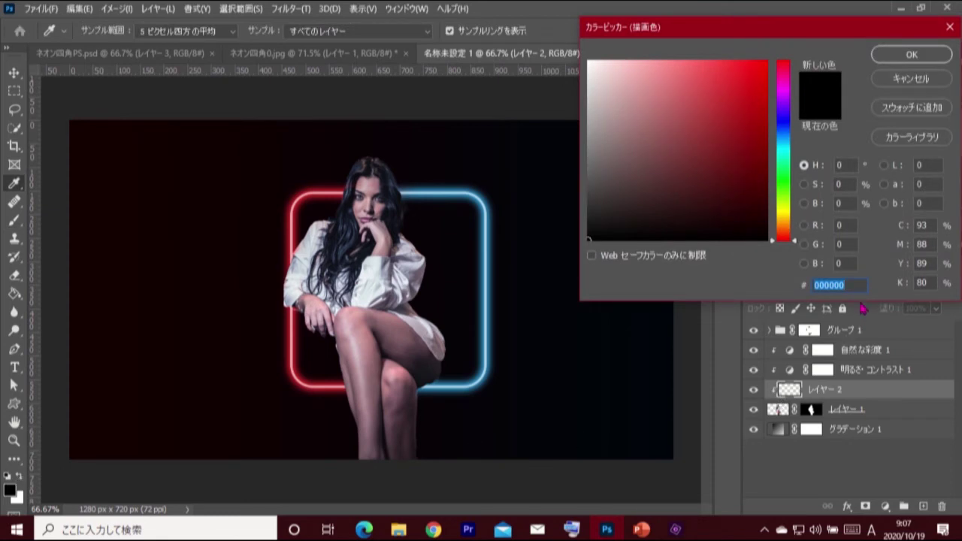
text(ff0)
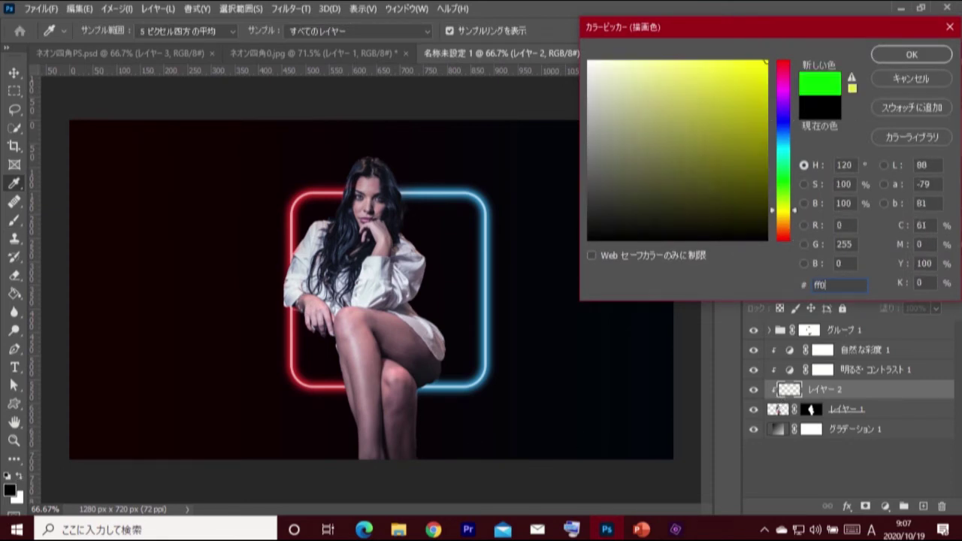
text(000)
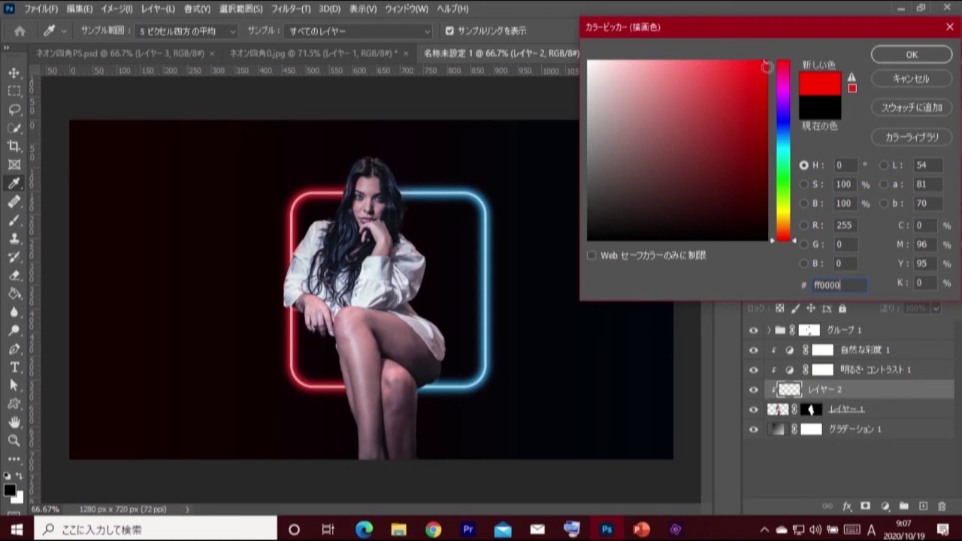
click(895, 59)
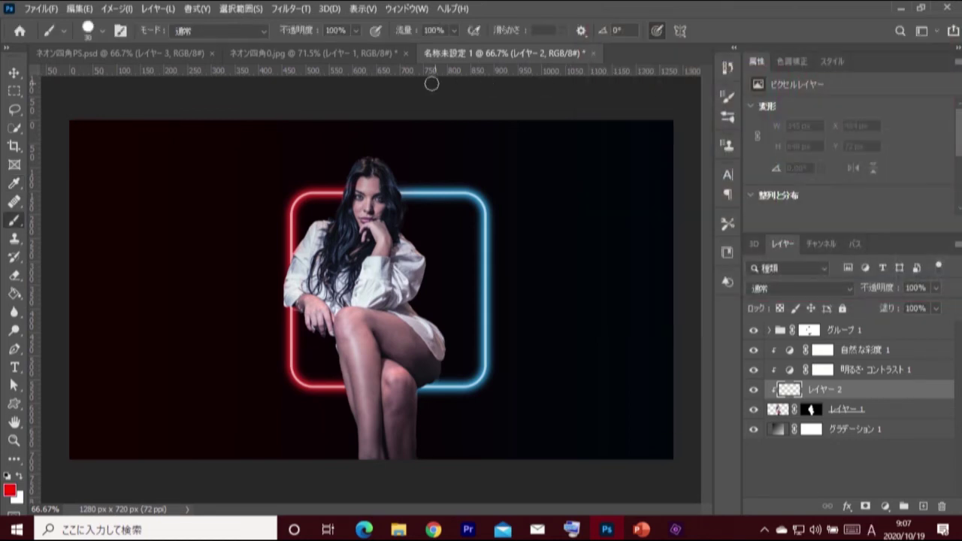
text(1)
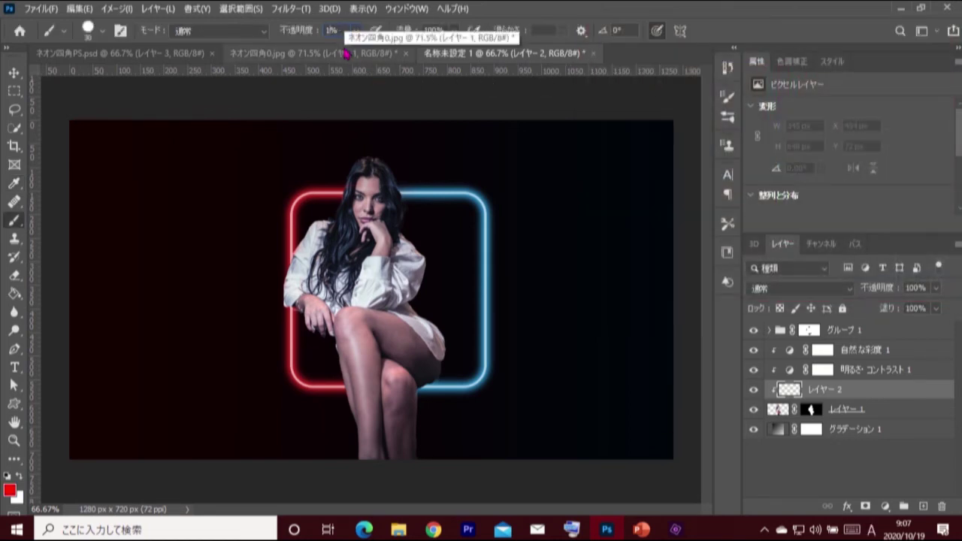
text(35)
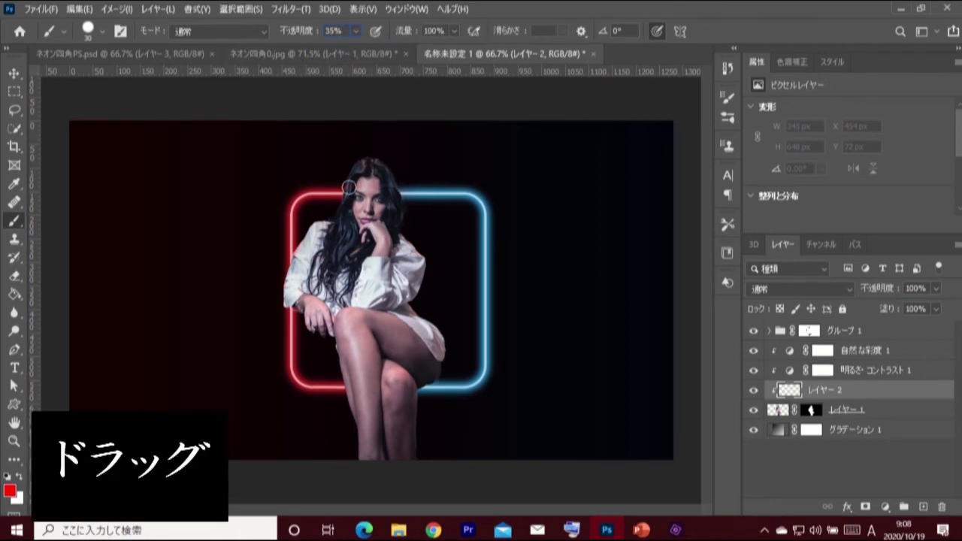
Paint soft red light over the woman's hair, left side and upper arm.
mouse_move(350, 185)
mouse_down()
mouse_move(361, 163)
mouse_move(300, 250)
mouse_move(290, 307)
mouse_up()
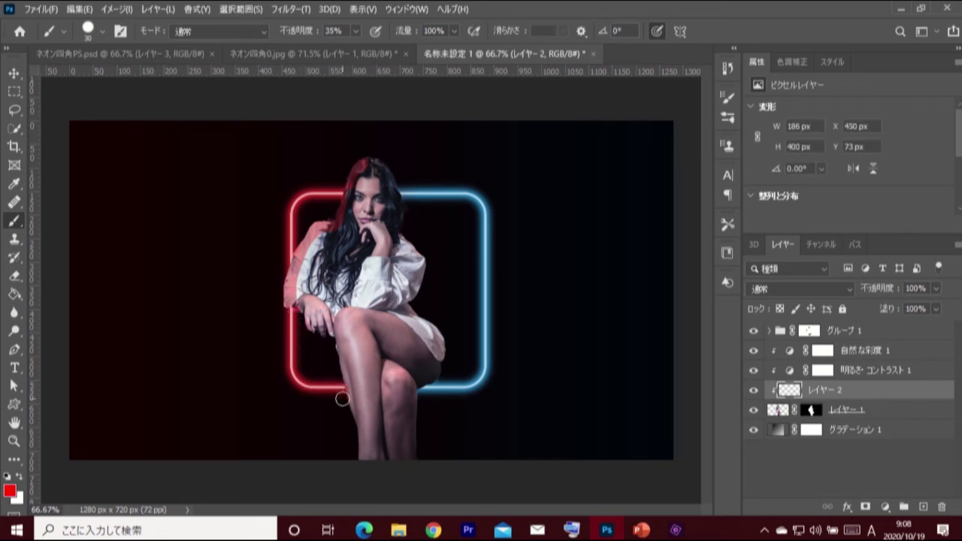
drag(342, 394, 304, 414)
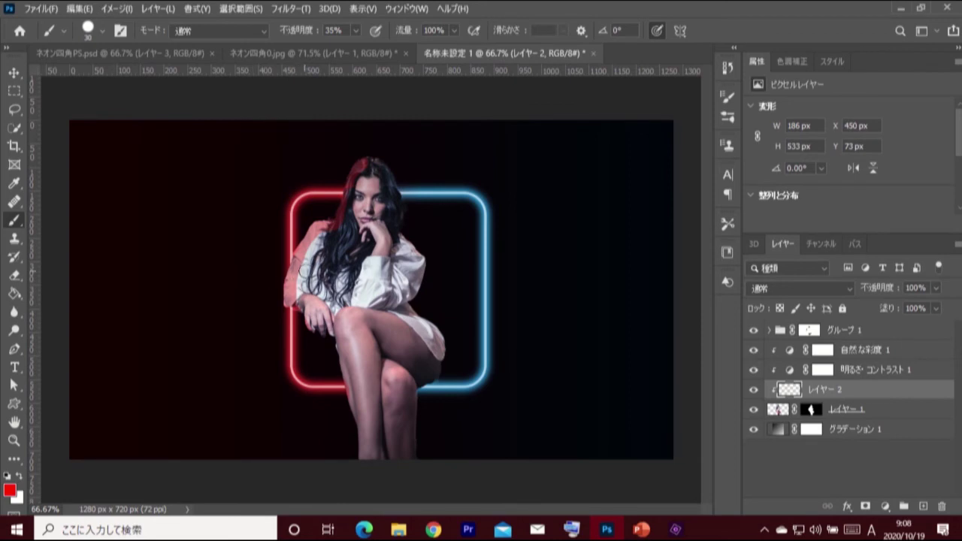
drag(322, 234, 302, 300)
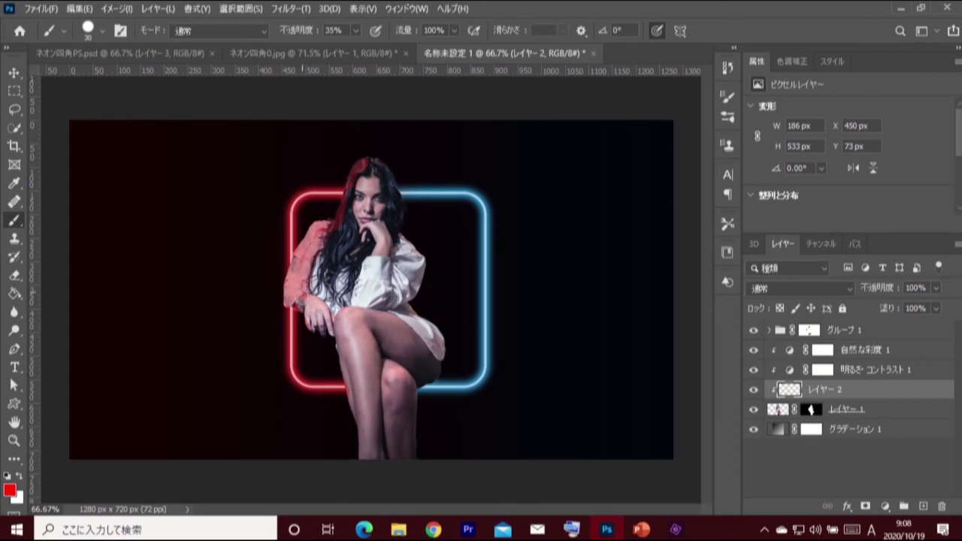
click(797, 288)
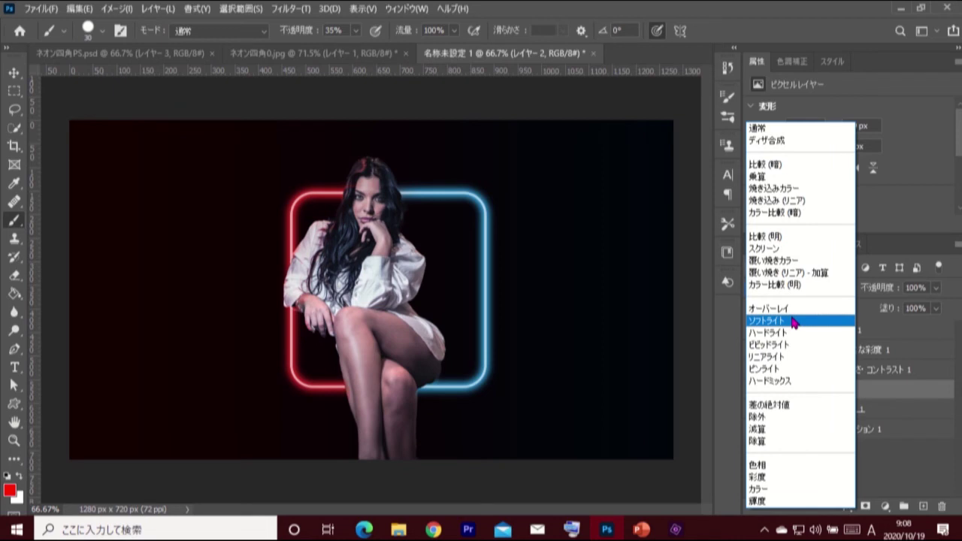
Set Layer 2 to Soft Light and paint a cyan #00baff glow along the hair's right edge.
click(795, 322)
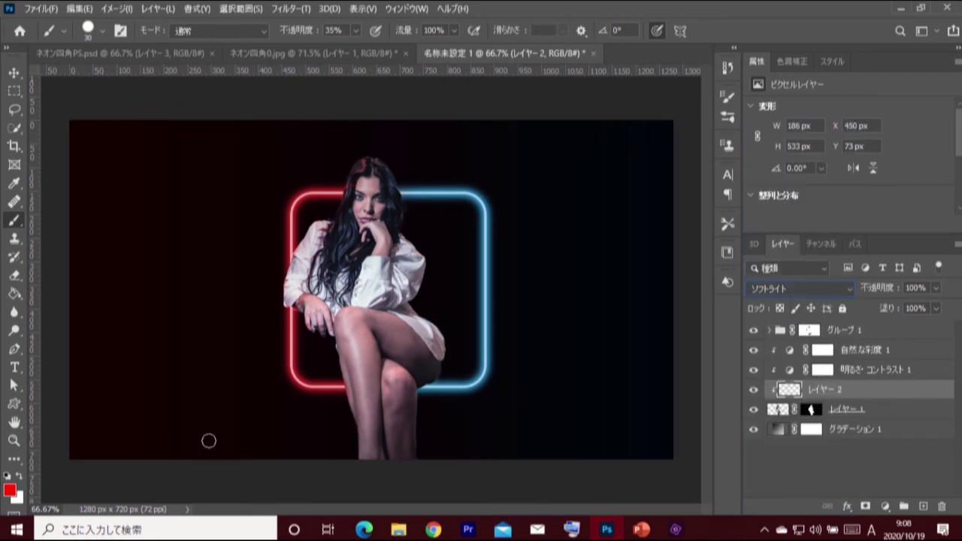
click(9, 490)
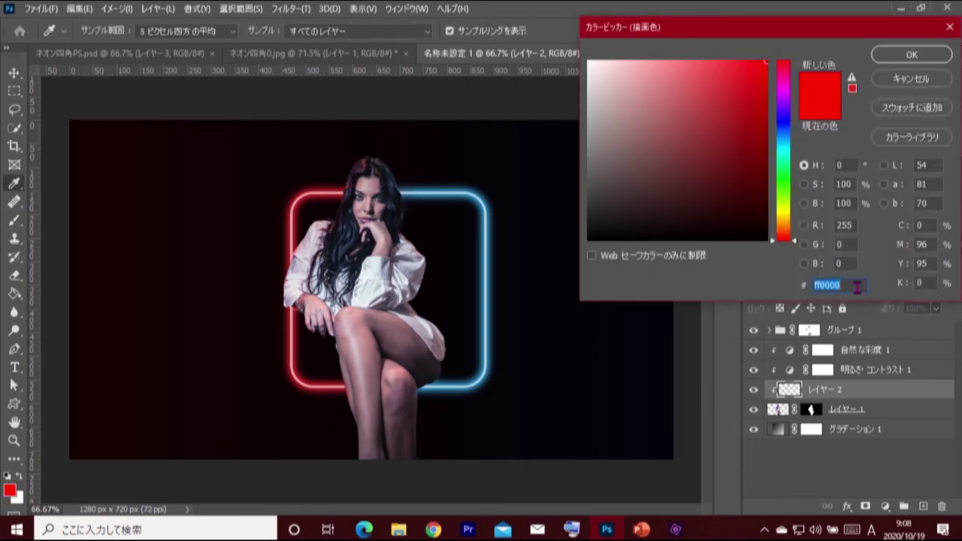
text(00b)
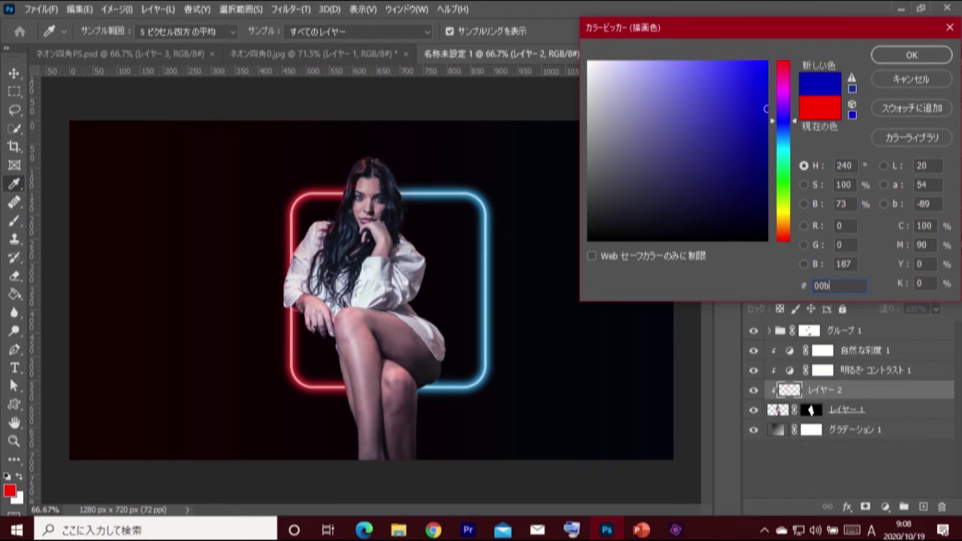
text(aff)
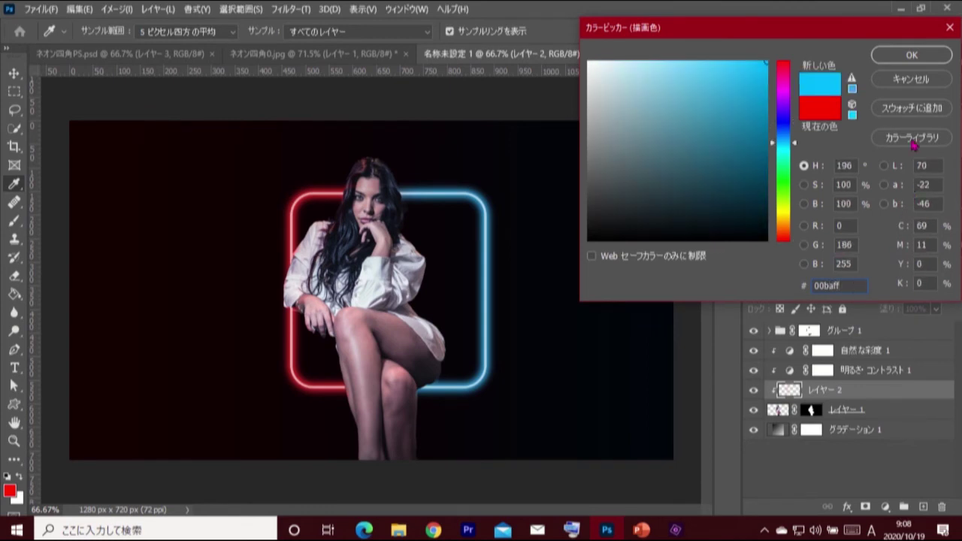
click(911, 55)
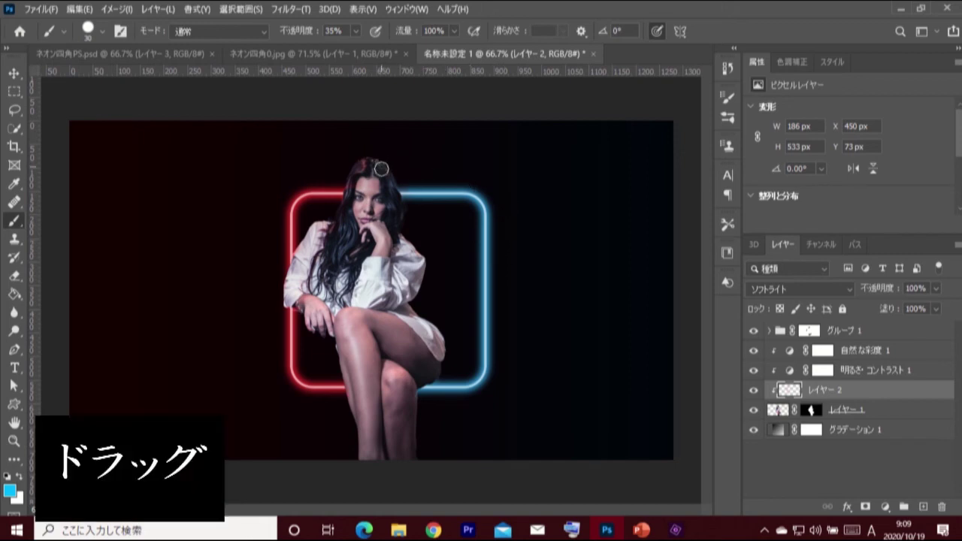
mouse_move(381, 169)
mouse_down()
mouse_move(399, 235)
mouse_move(412, 246)
mouse_move(441, 374)
mouse_up()
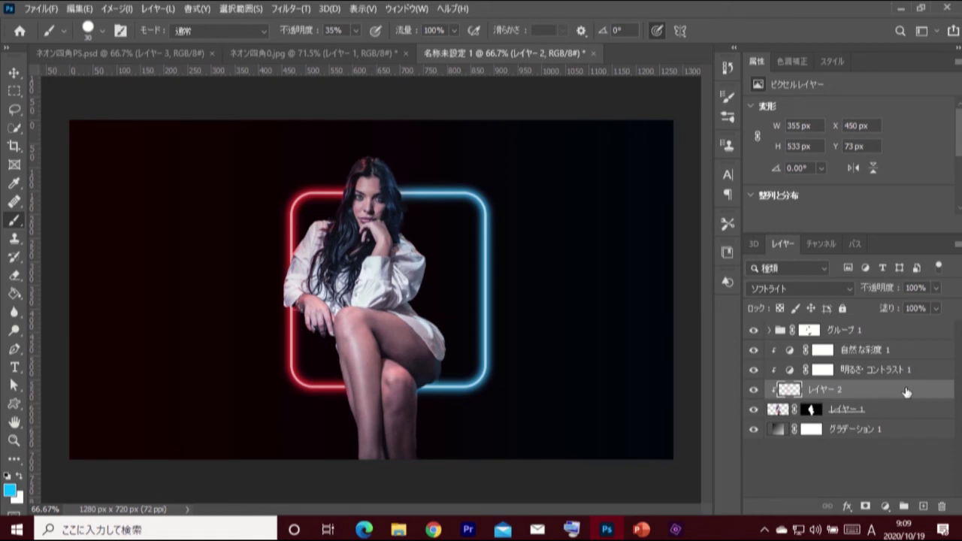
Split Layer 2's Underlying Layer Blend If black handle to 0/112 in Layer Style.
double_click(907, 392)
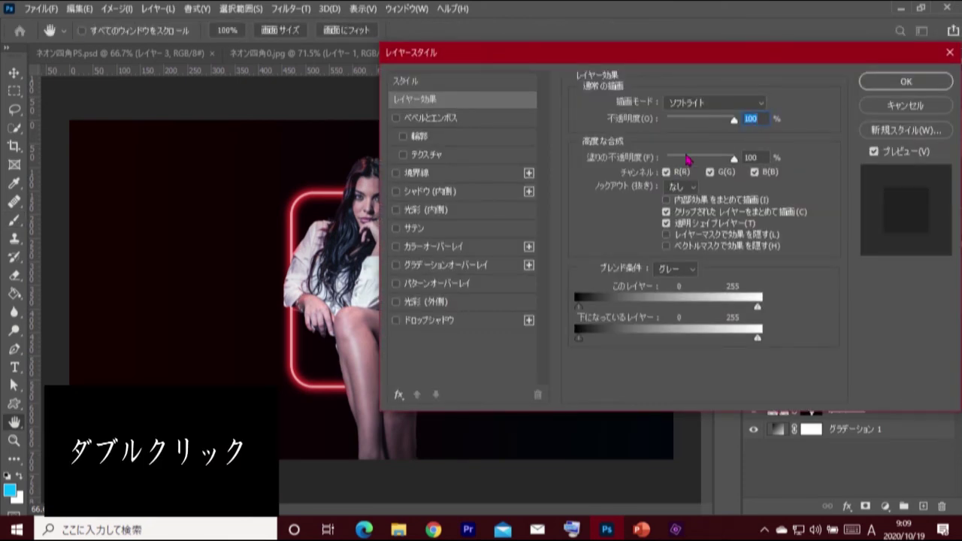
drag(663, 58, 733, 57)
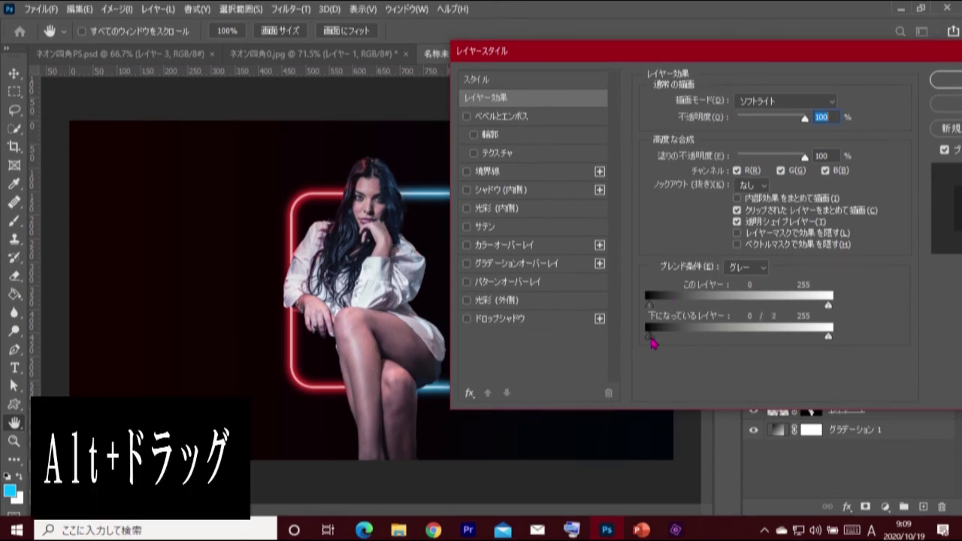
drag(649, 336, 730, 340)
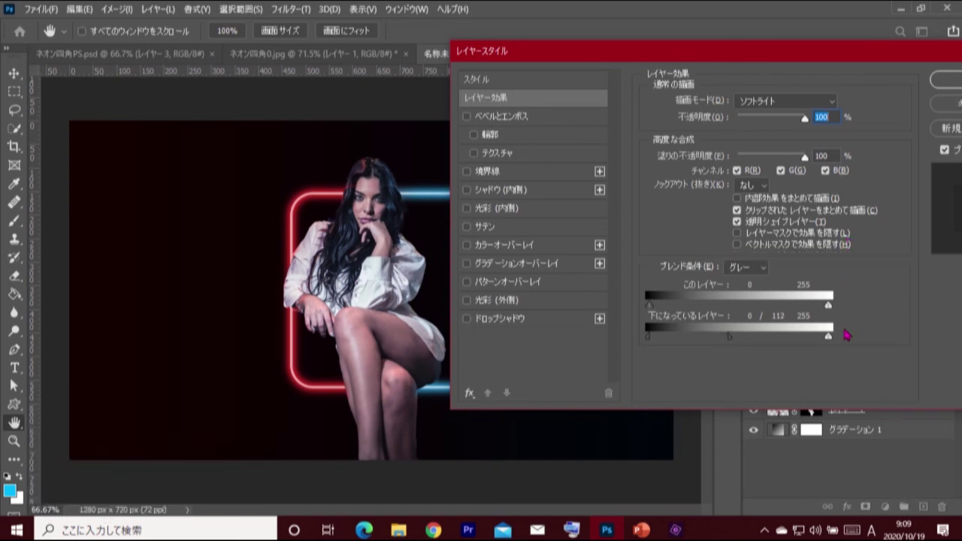
click(949, 82)
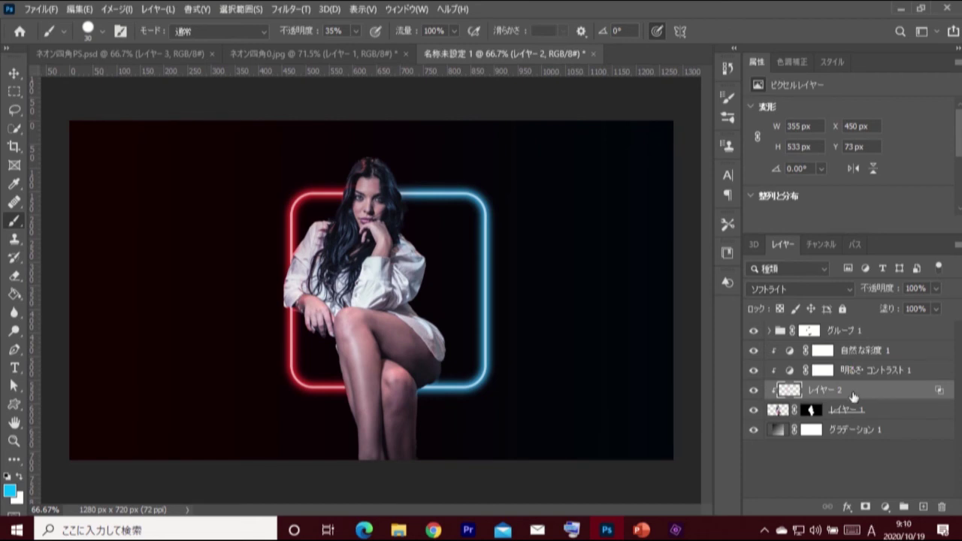
Stamp visible layers into merged Layer 3, then set Camera Raw's blue primary to hue -43, saturation +26.
click(858, 332)
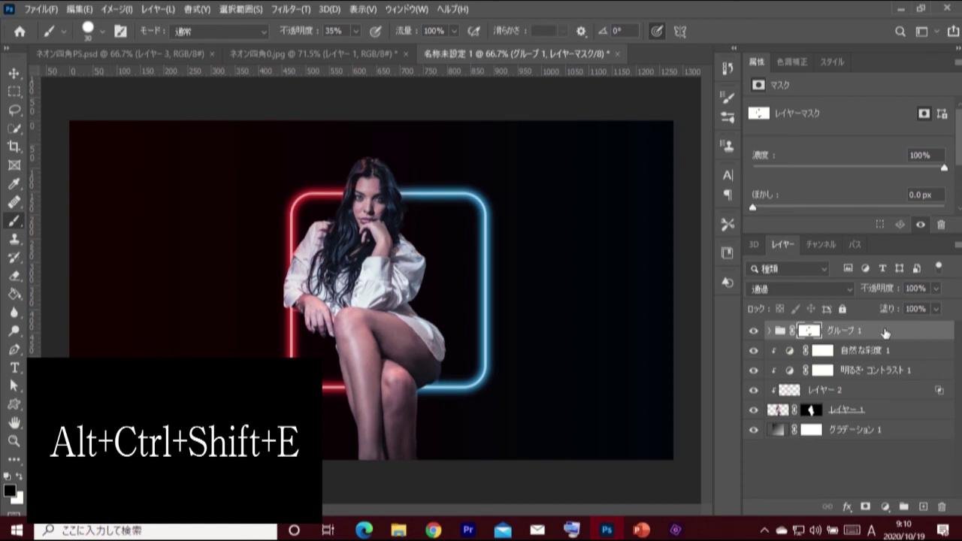
key(ctrl+alt+shift+e)
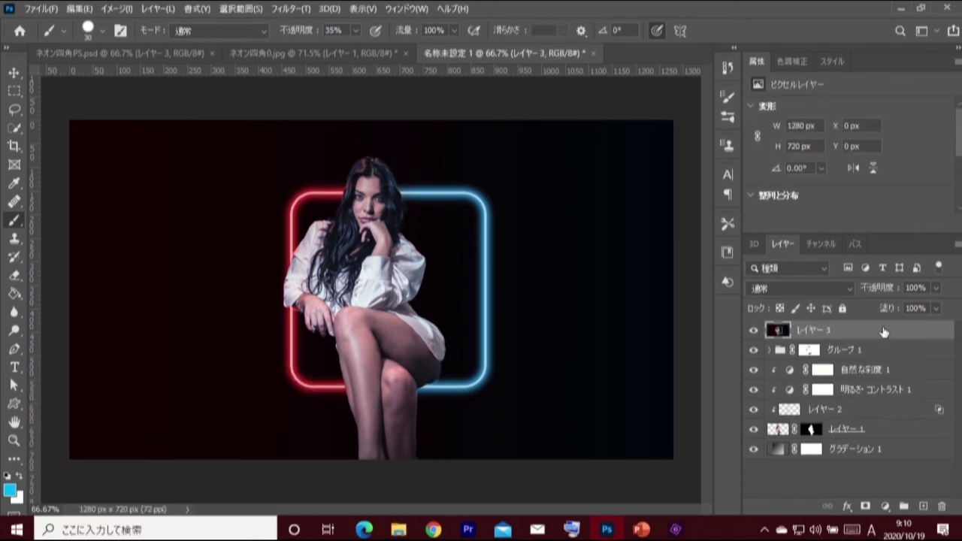
click(285, 10)
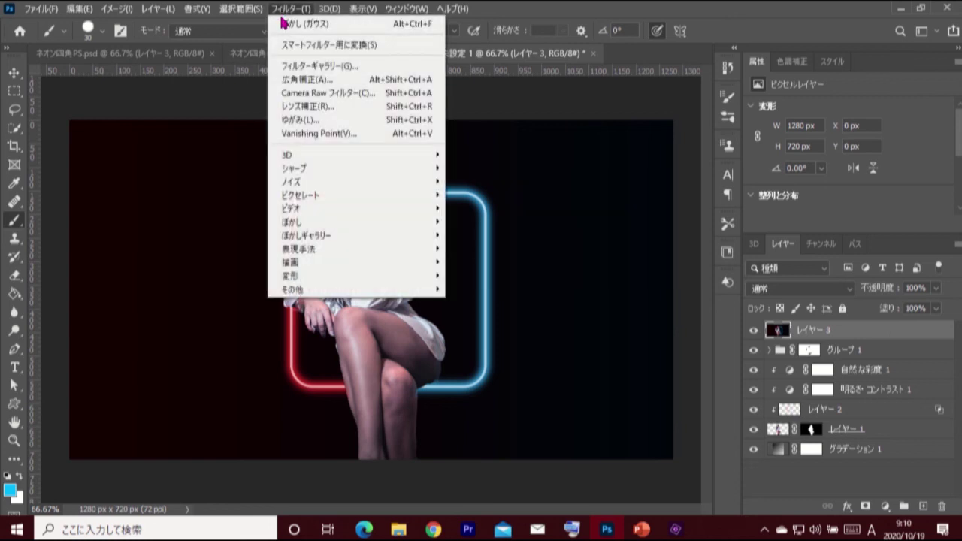
click(376, 94)
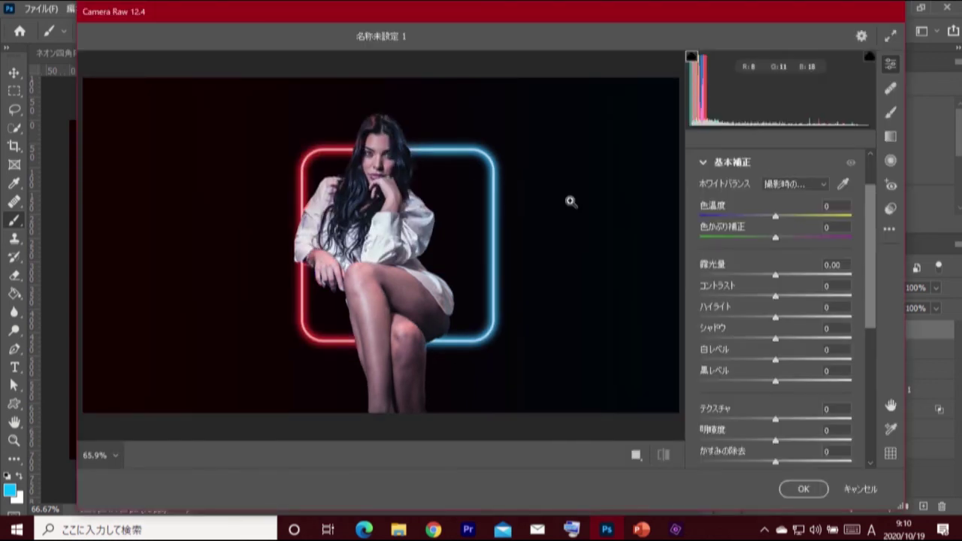
click(705, 164)
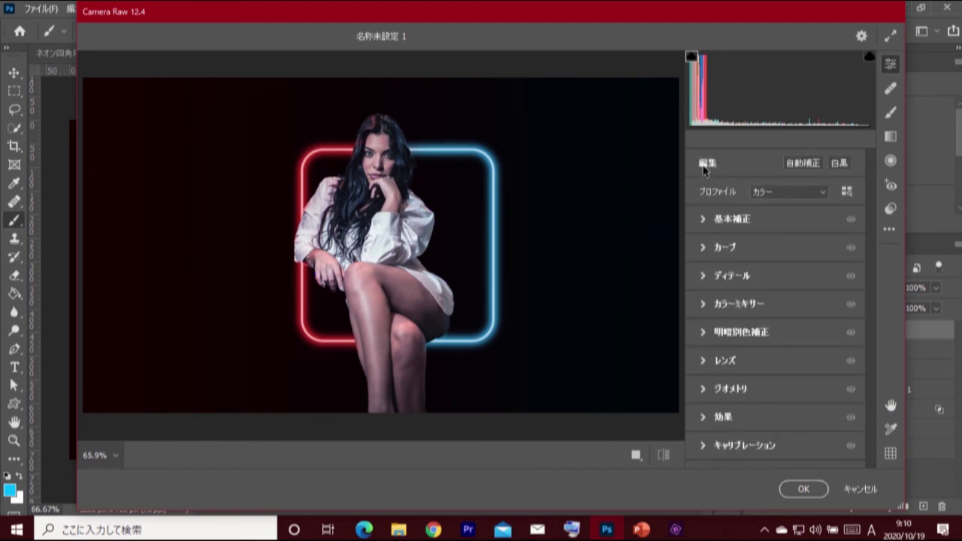
click(704, 446)
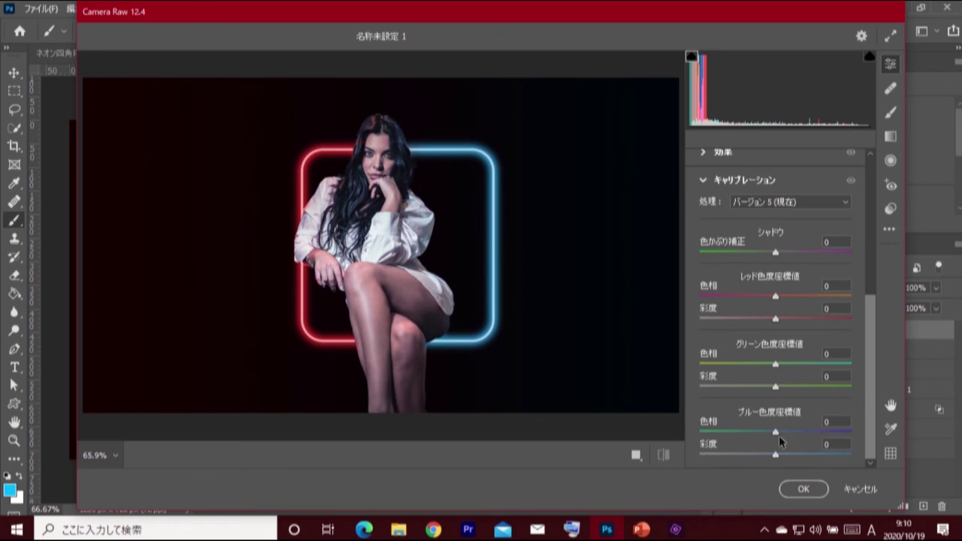
drag(776, 433, 746, 440)
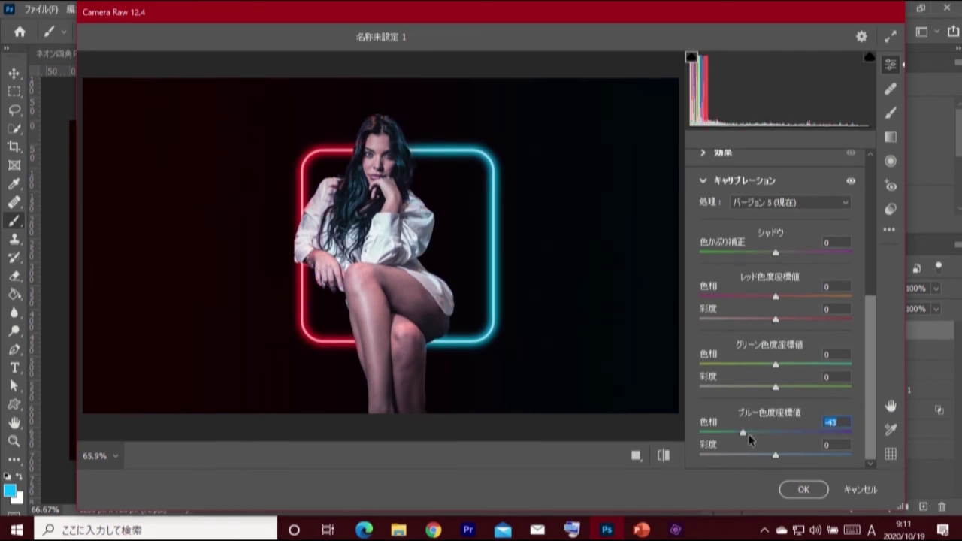
drag(776, 455, 796, 455)
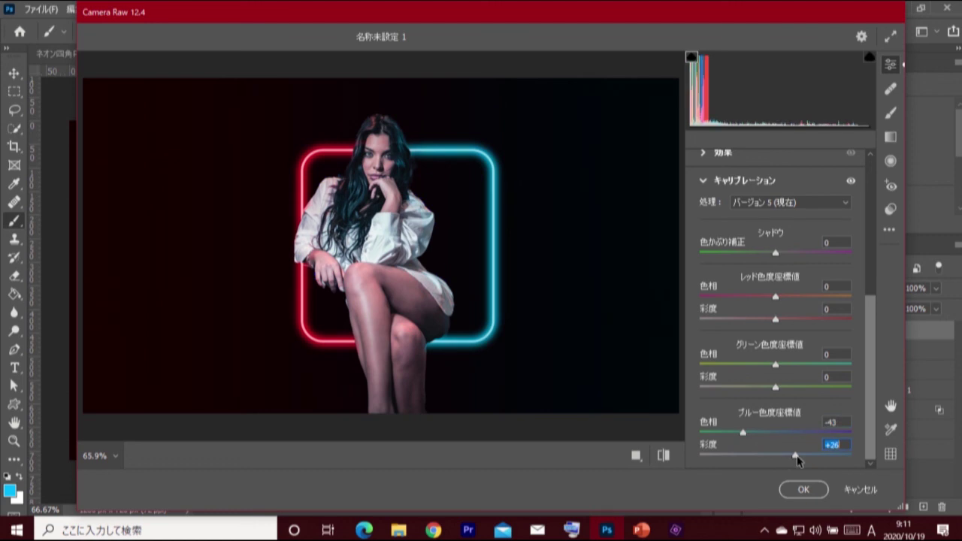
click(722, 180)
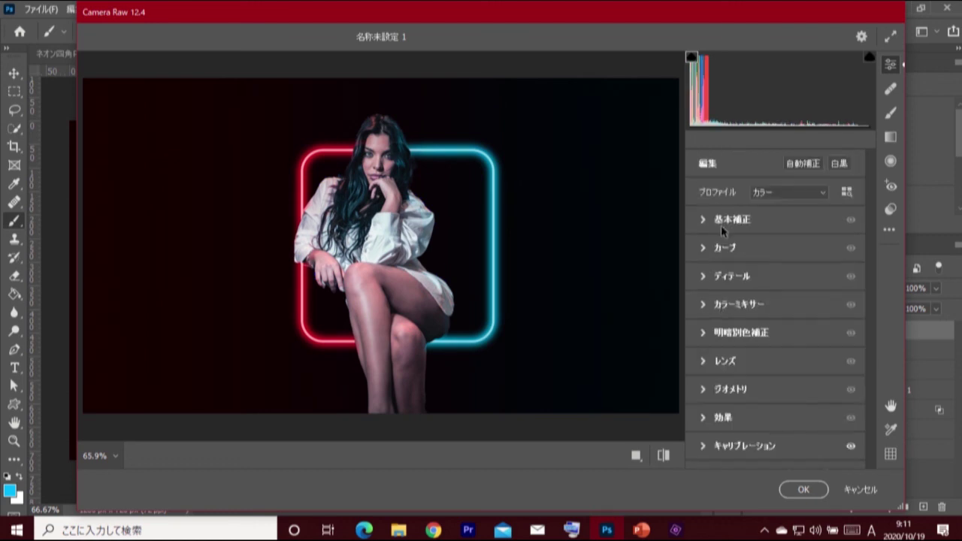
Raise clarity to +13 and vibrance to +35 in Camera Raw's Basic panel.
click(722, 225)
scroll(875, 349, down, 3)
scroll(875, 348, down, 2)
drag(777, 350, 788, 351)
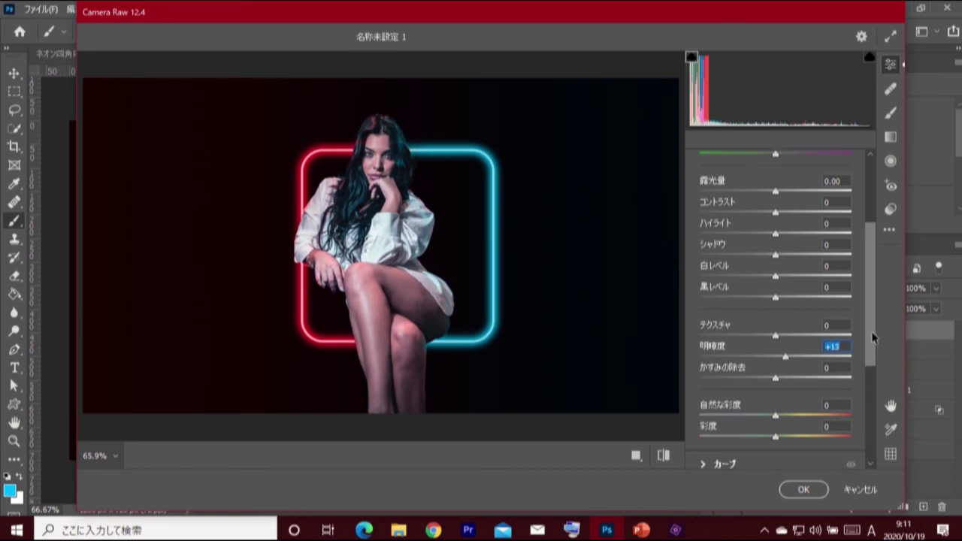
scroll(827, 331, up, 4)
scroll(873, 316, down, 2)
scroll(873, 315, down, 2)
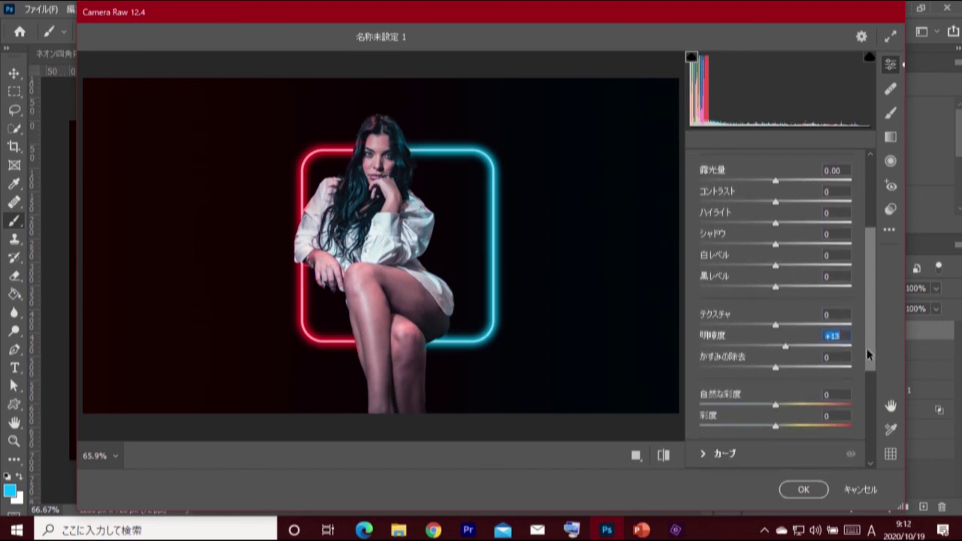
drag(776, 406, 802, 410)
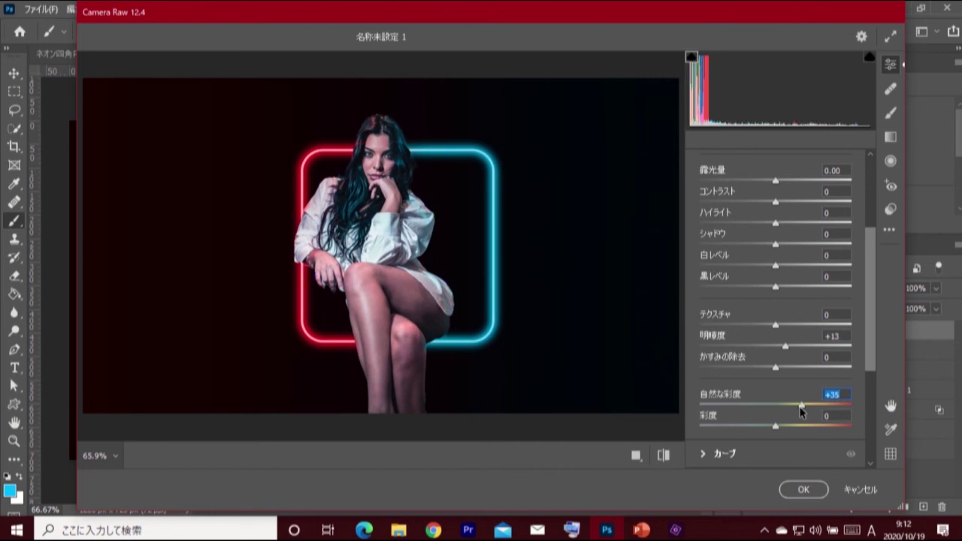
scroll(801, 410, up, 3)
Set temperature -2, tint +1 and contrast +6, and apply the Camera Raw grading.
click(774, 241)
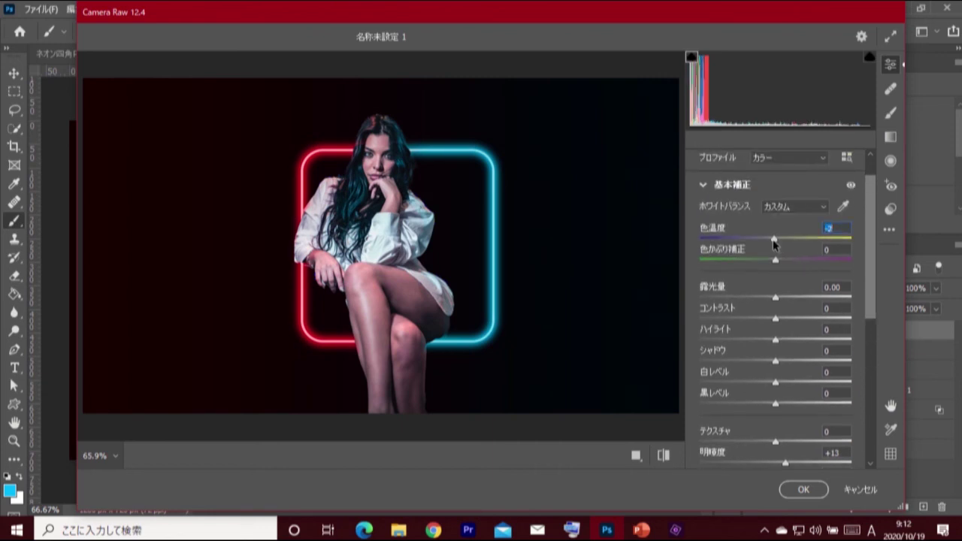
scroll(777, 256, down, 3)
scroll(777, 264, up, 2)
scroll(779, 273, up, 1)
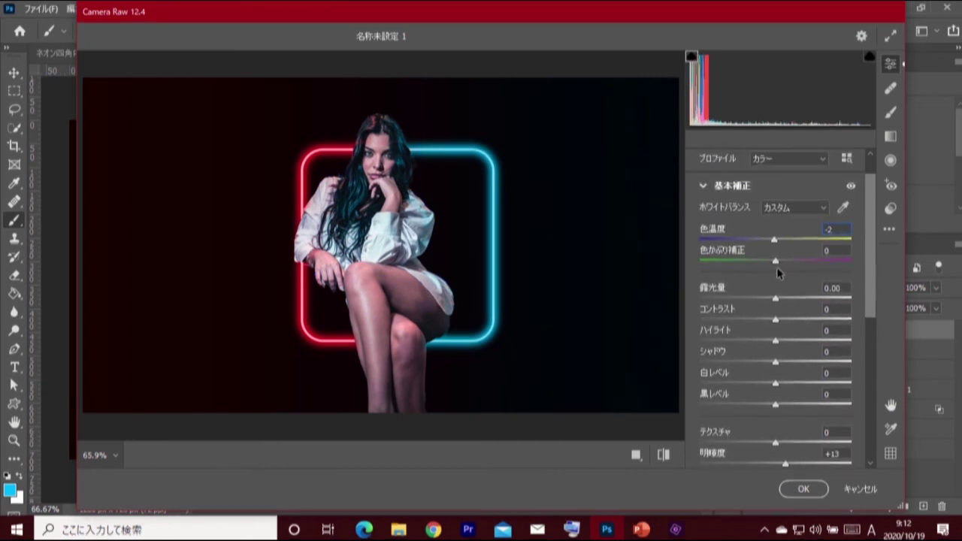
drag(776, 260, 777, 261)
click(776, 320)
drag(776, 319, 780, 324)
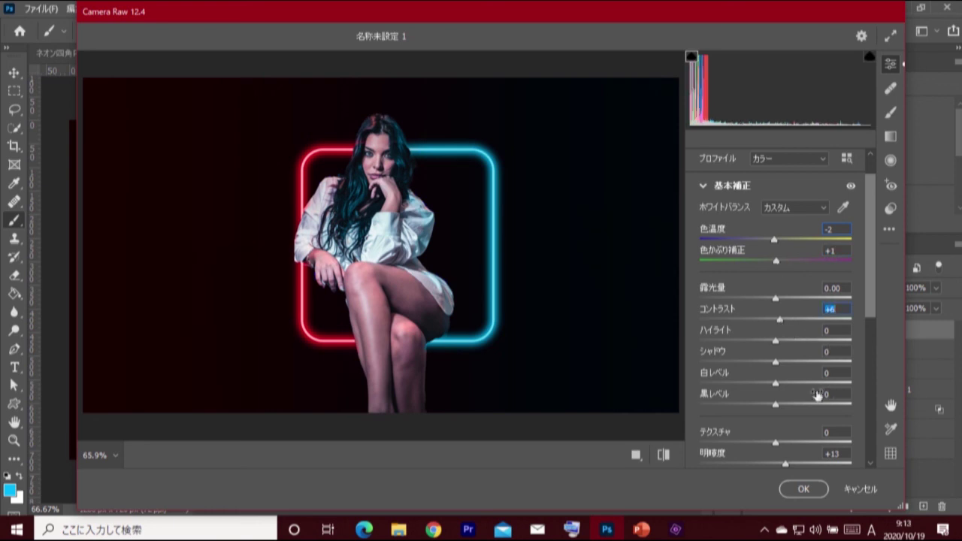
click(804, 489)
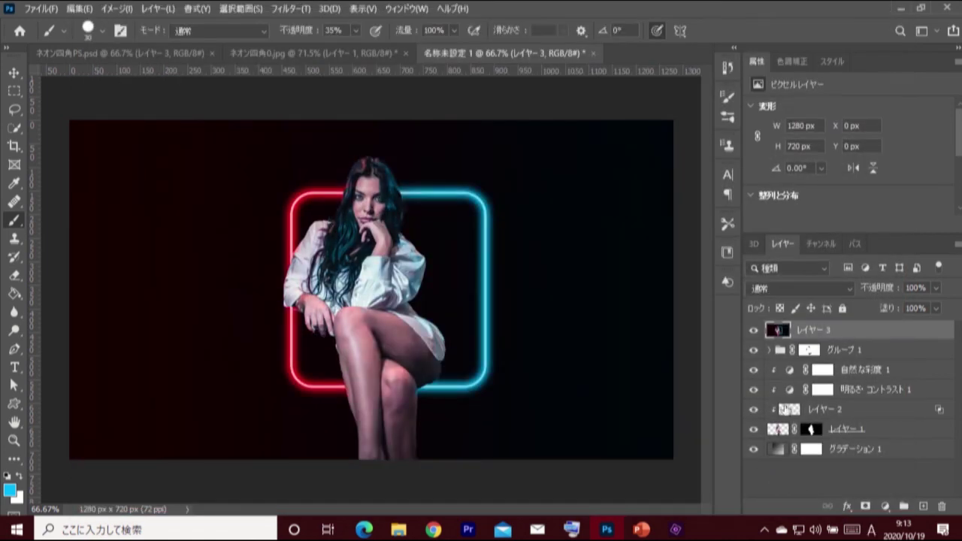
click(754, 331)
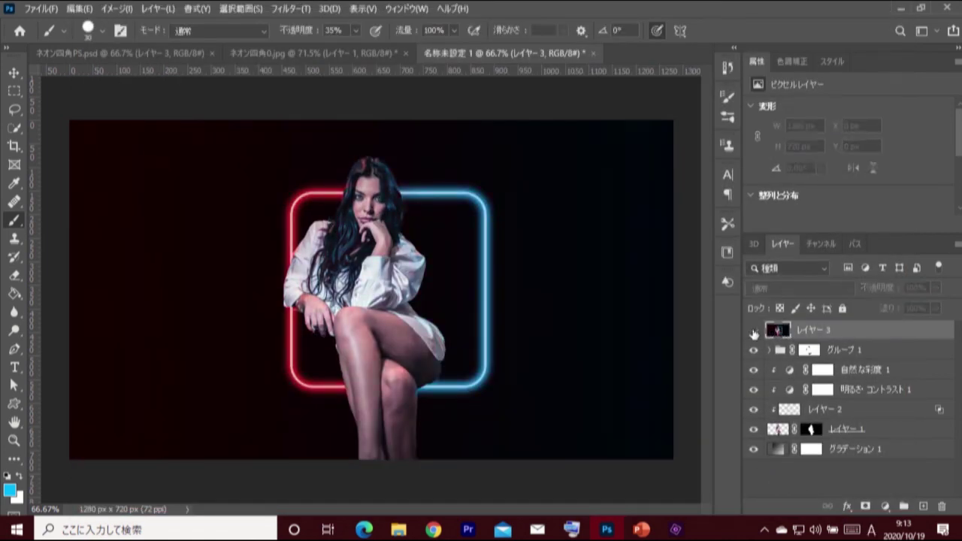
click(755, 331)
click(755, 331)
click(754, 330)
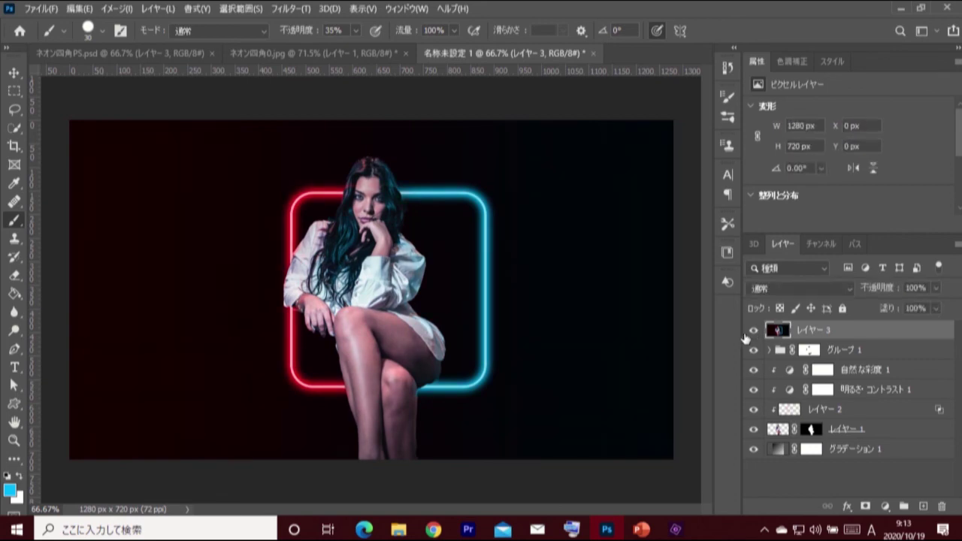